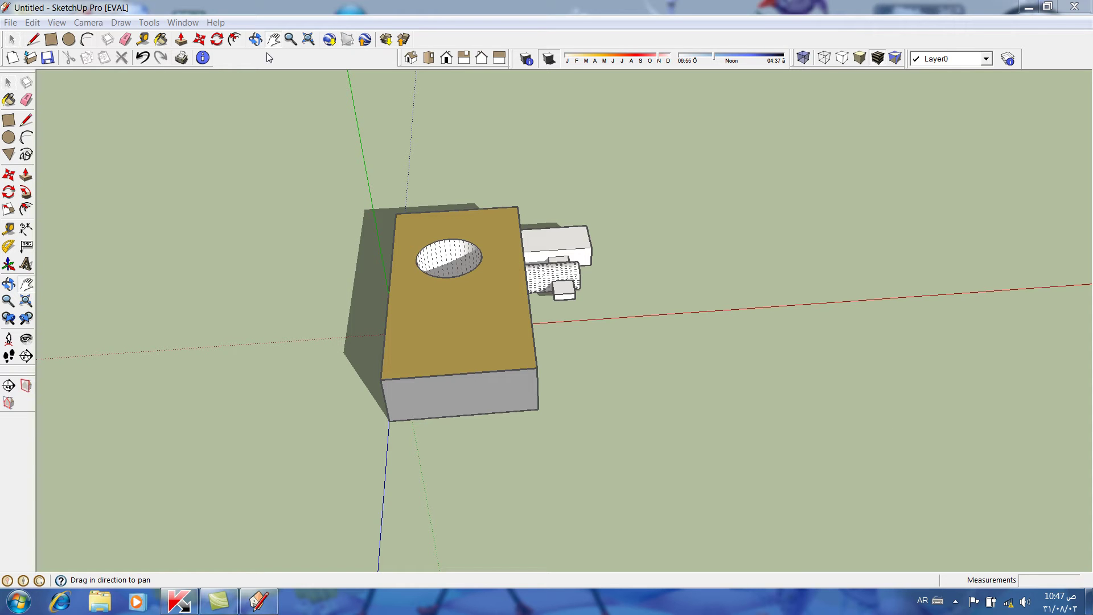
Turn off the Profiles, Depth Cue and Display Edges edge styles
{"action": "left_click", "coordinate": [57, 22]}
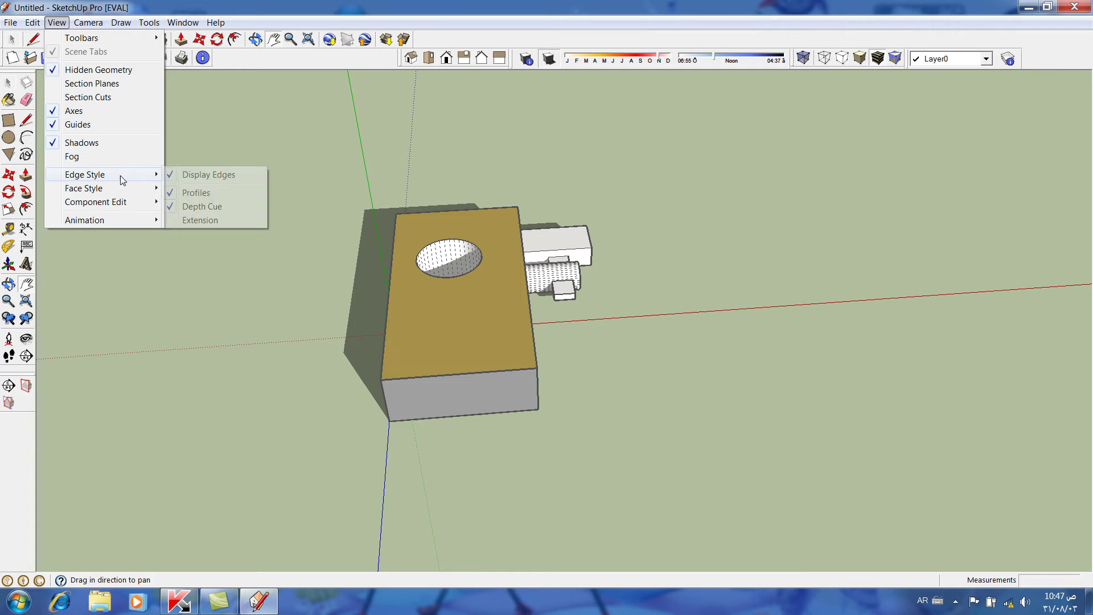
{"action": "mouse_move", "coordinate": [84, 174]}
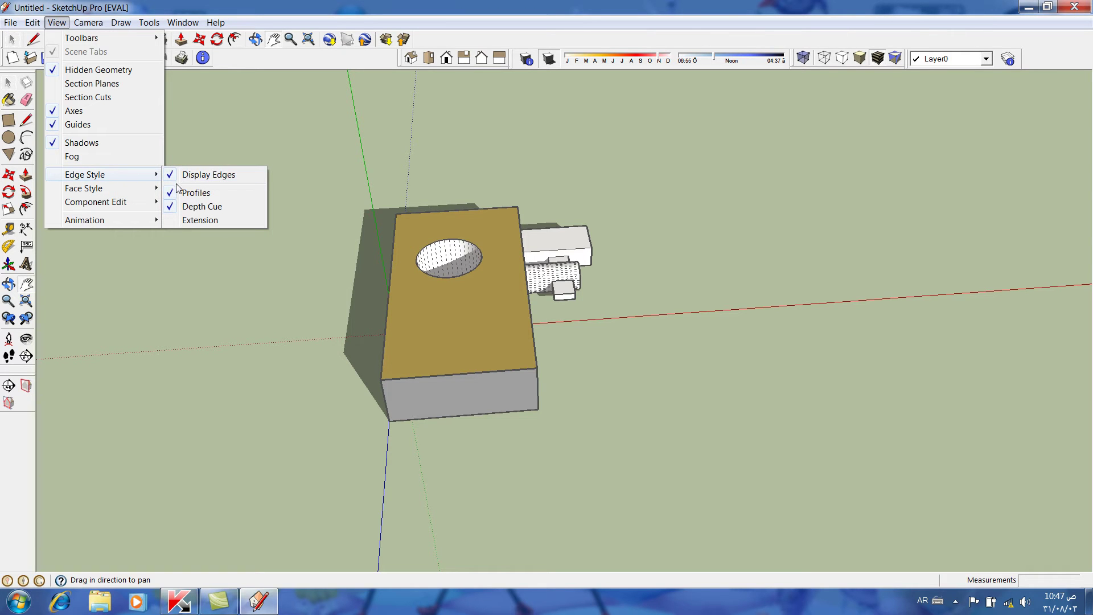
{"action": "left_click", "coordinate": [170, 192]}
{"action": "left_click", "coordinate": [57, 23]}
{"action": "left_click", "coordinate": [169, 207]}
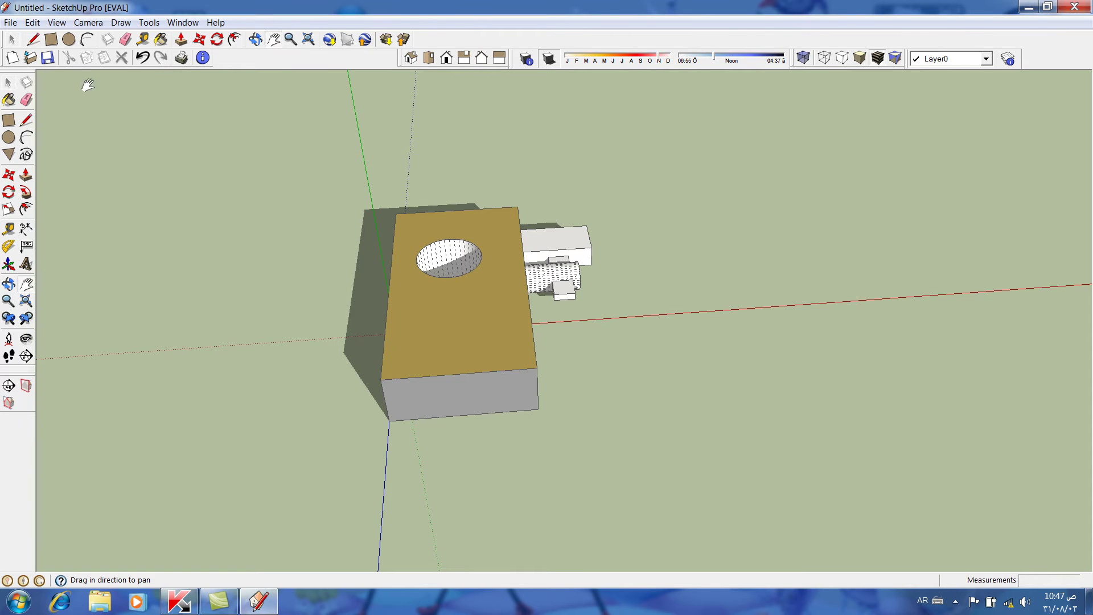
{"action": "left_click", "coordinate": [57, 23]}
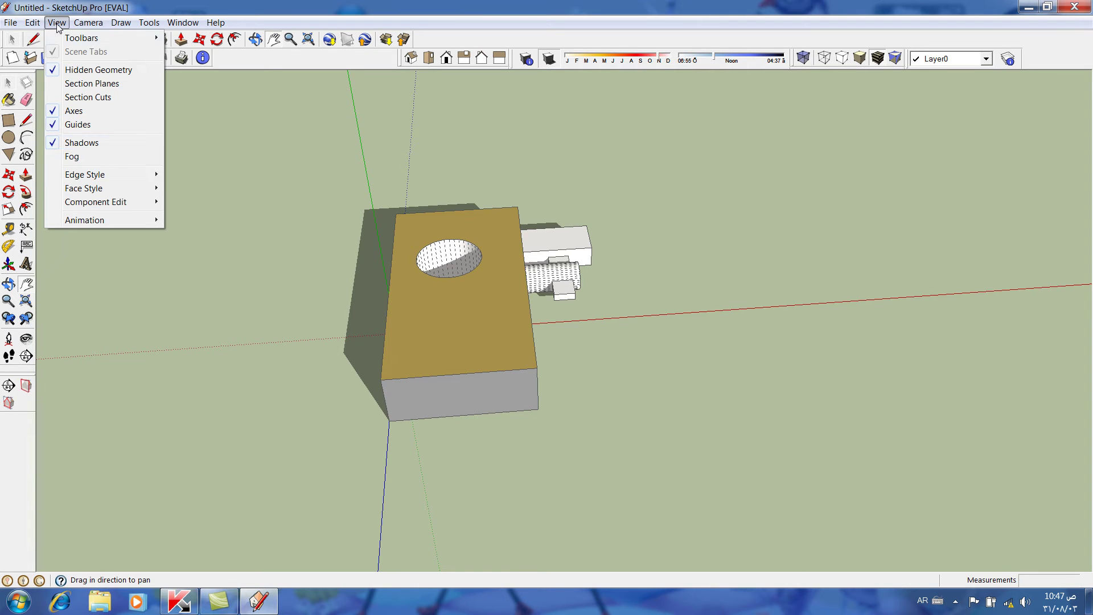
{"action": "mouse_move", "coordinate": [85, 174]}
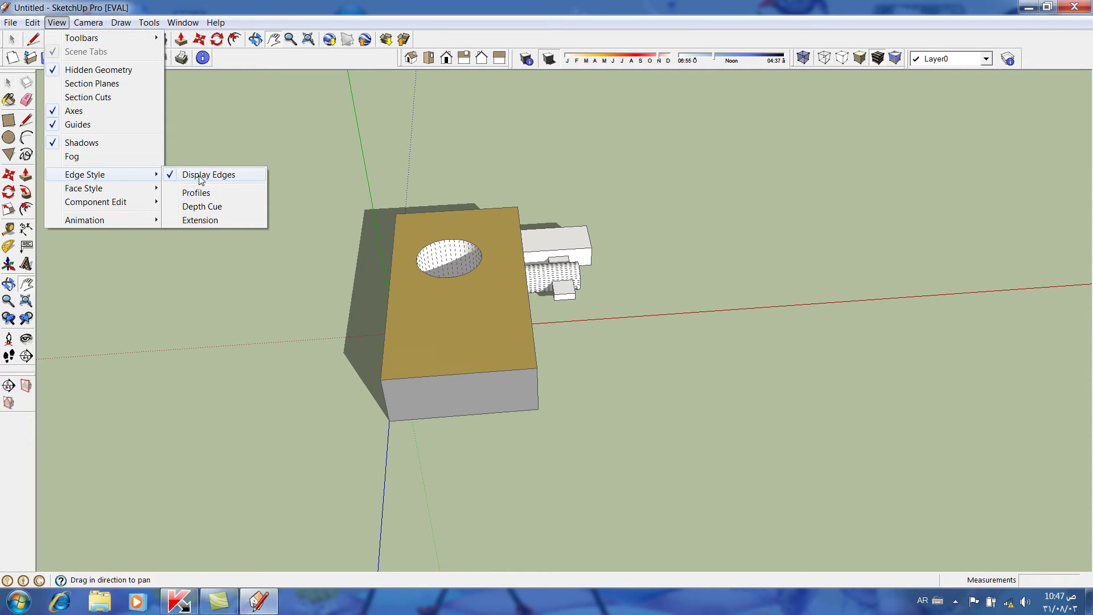
{"action": "left_click", "coordinate": [169, 178]}
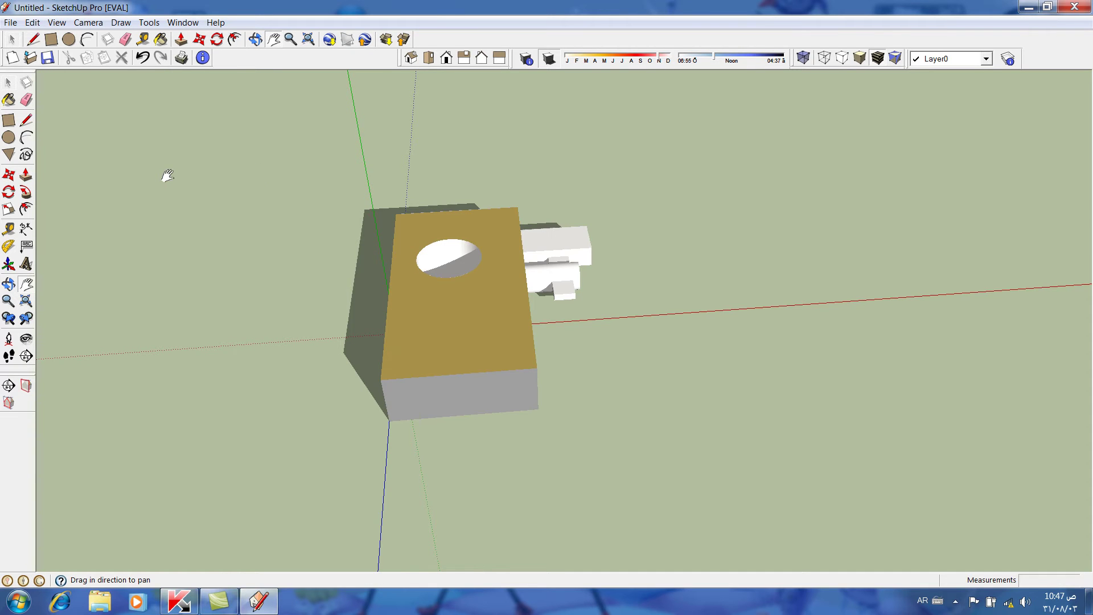
Turn Display Edges back on, orbit to a higher view, then enable Profiles
{"action": "left_click", "coordinate": [58, 24]}
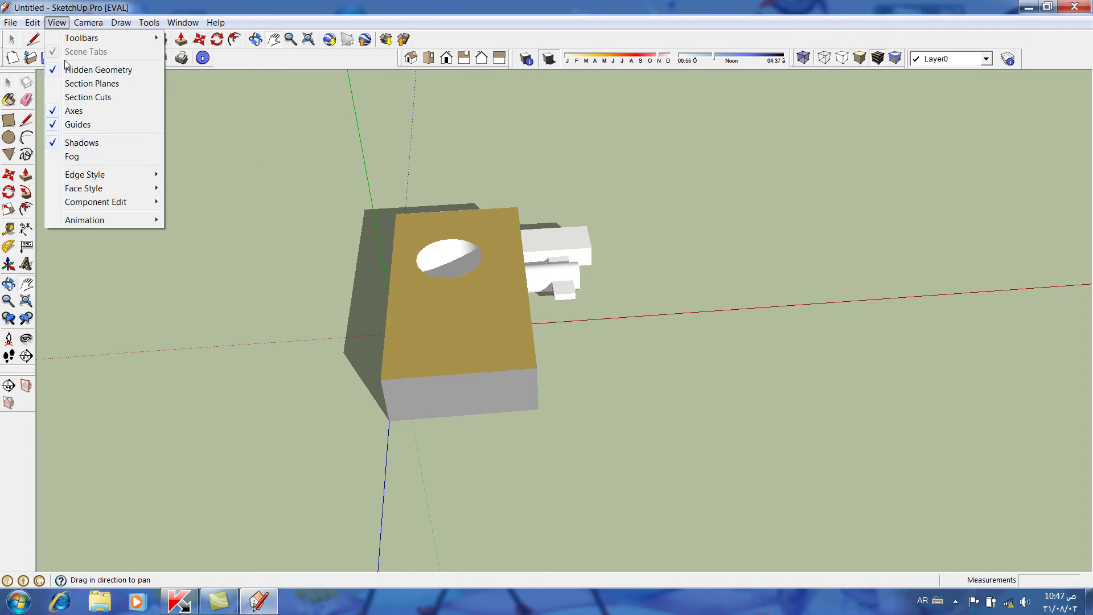
{"action": "mouse_move", "coordinate": [85, 175]}
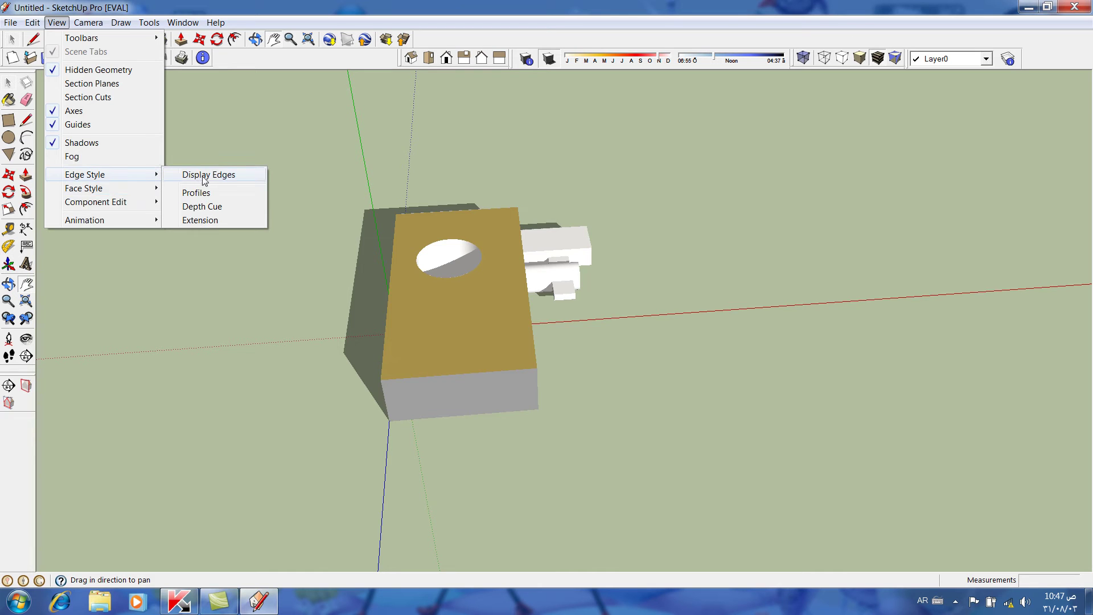
{"action": "left_click", "coordinate": [208, 178]}
{"action": "mouse_move", "coordinate": [436, 321]}
{"action": "middle_mouse_down"}
{"action": "mouse_move", "coordinate": [282, 328]}
{"action": "mouse_move", "coordinate": [315, 249]}
{"action": "middle_mouse_up"}
{"action": "scroll", "coordinate": [513, 259], "scroll_direction": "down", "scroll_amount": 2}
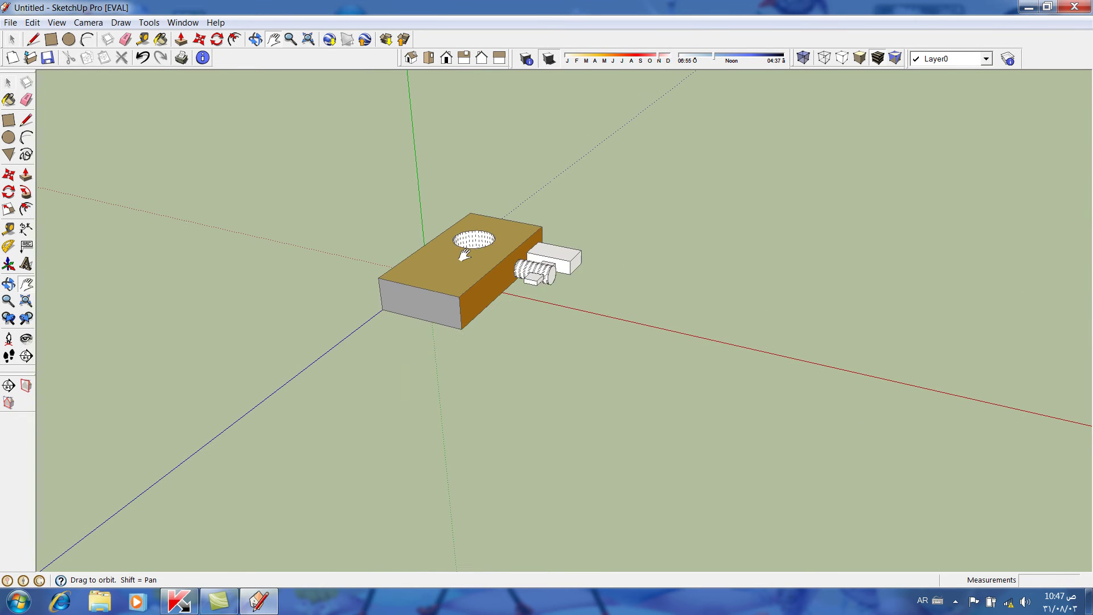
{"action": "scroll", "coordinate": [479, 242], "scroll_direction": "up", "scroll_amount": 4}
{"action": "mouse_move", "coordinate": [515, 276]}
{"action": "middle_mouse_down"}
{"action": "mouse_move", "coordinate": [342, 386]}
{"action": "mouse_move", "coordinate": [371, 410]}
{"action": "mouse_move", "coordinate": [428, 369]}
{"action": "mouse_move", "coordinate": [439, 320]}
{"action": "middle_mouse_up"}
{"action": "left_click", "coordinate": [66, 25]}
{"action": "mouse_move", "coordinate": [84, 174]}
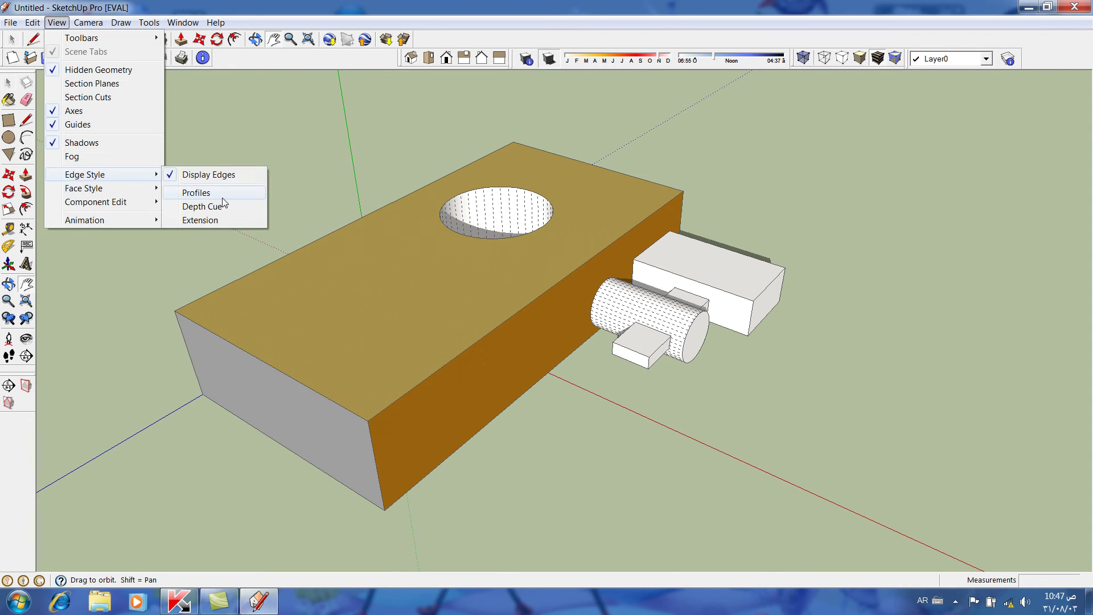
{"action": "left_click", "coordinate": [197, 195]}
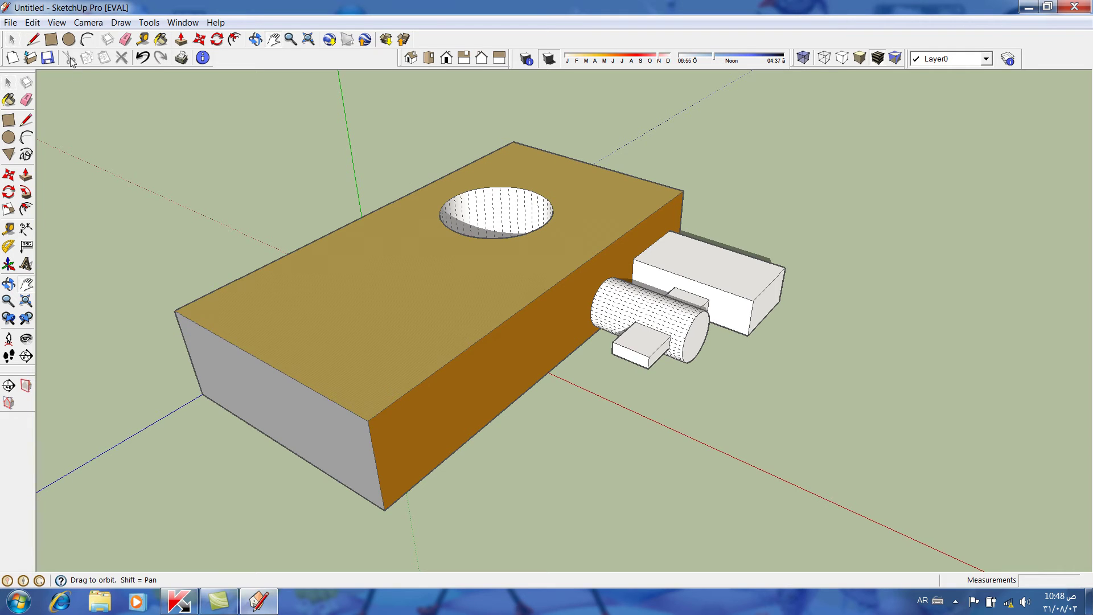
Enable the Depth Cue and Extension edge styles, viewing the block steeply from above
{"action": "left_click", "coordinate": [57, 22]}
{"action": "mouse_move", "coordinate": [84, 174]}
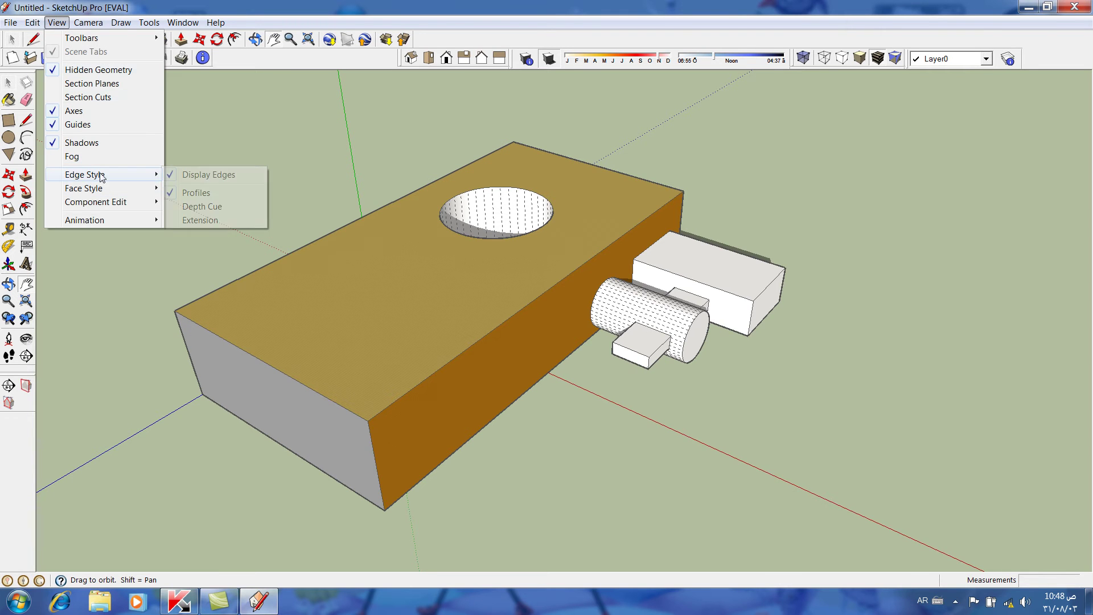
{"action": "left_click", "coordinate": [192, 207]}
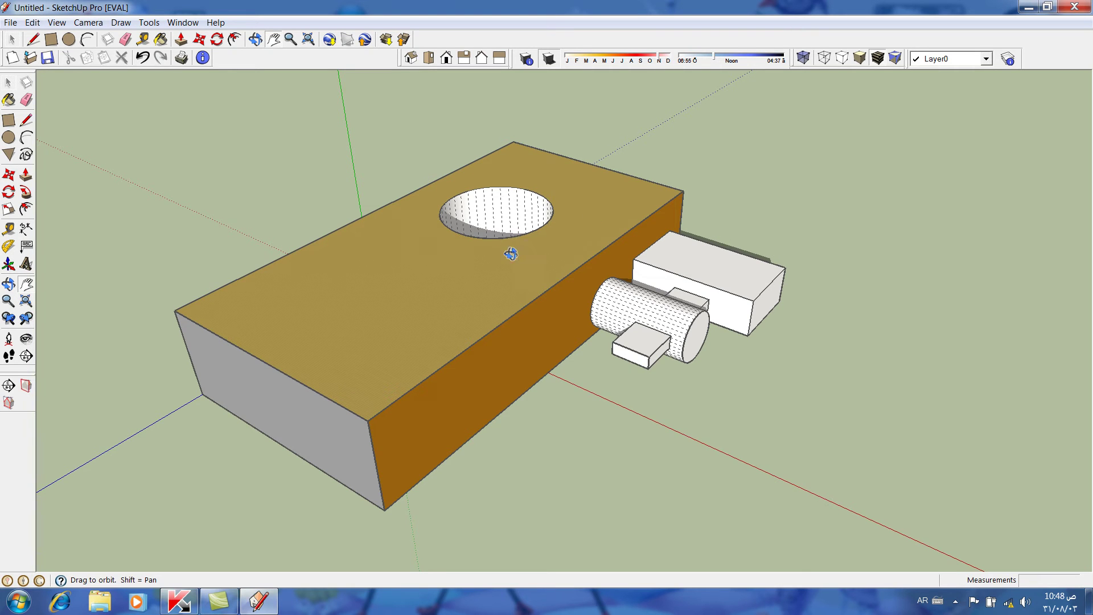
{"action": "middle_click_drag", "start_coordinate": [510, 251], "coordinate": [495, 370]}
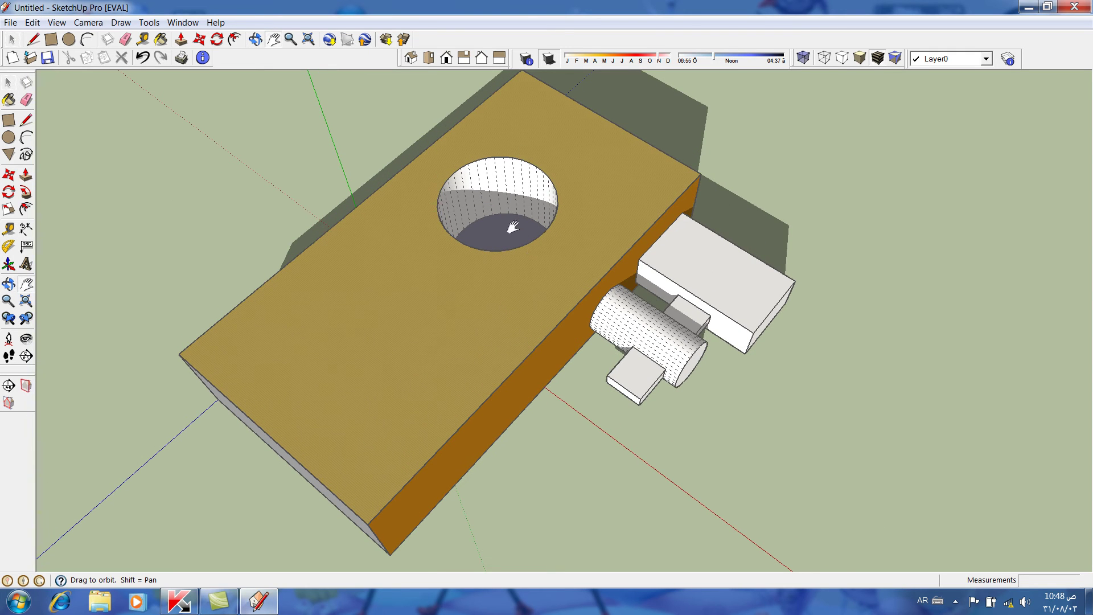
{"action": "left_click", "coordinate": [56, 23]}
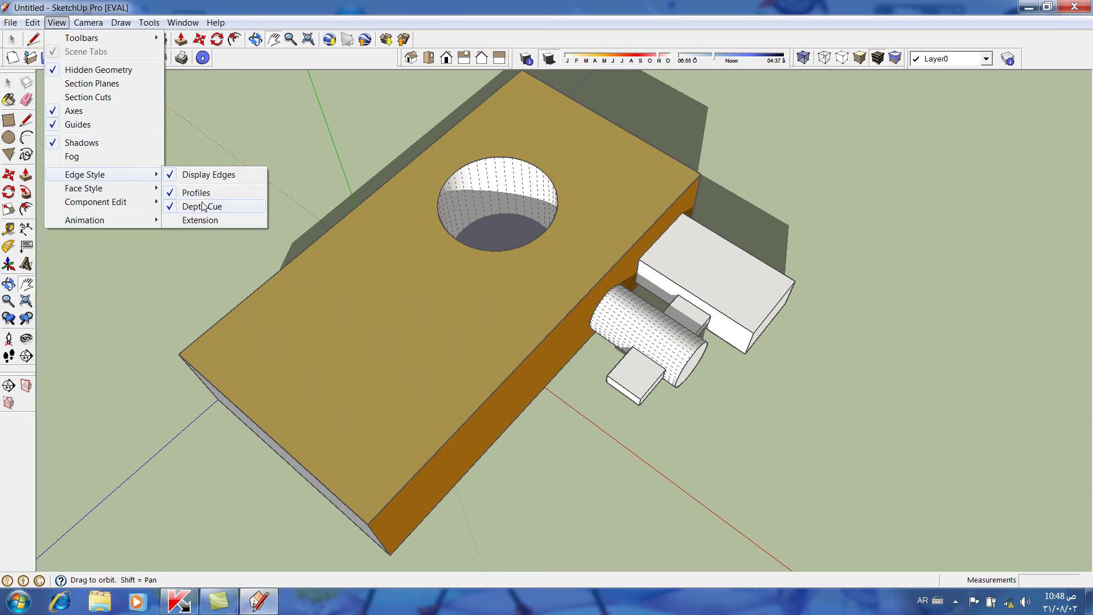
{"action": "left_click", "coordinate": [199, 221]}
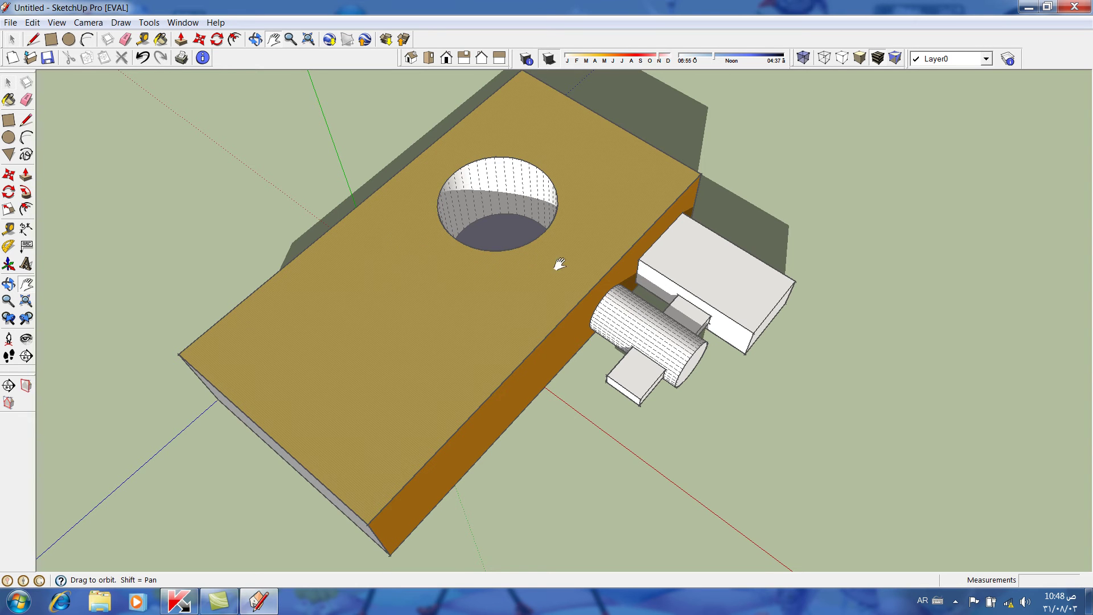
Orbit to a low side view and swing across the block's brown side
{"action": "mouse_move", "coordinate": [669, 381]}
{"action": "middle_mouse_down"}
{"action": "mouse_move", "coordinate": [627, 357]}
{"action": "mouse_move", "coordinate": [593, 249]}
{"action": "middle_mouse_up"}
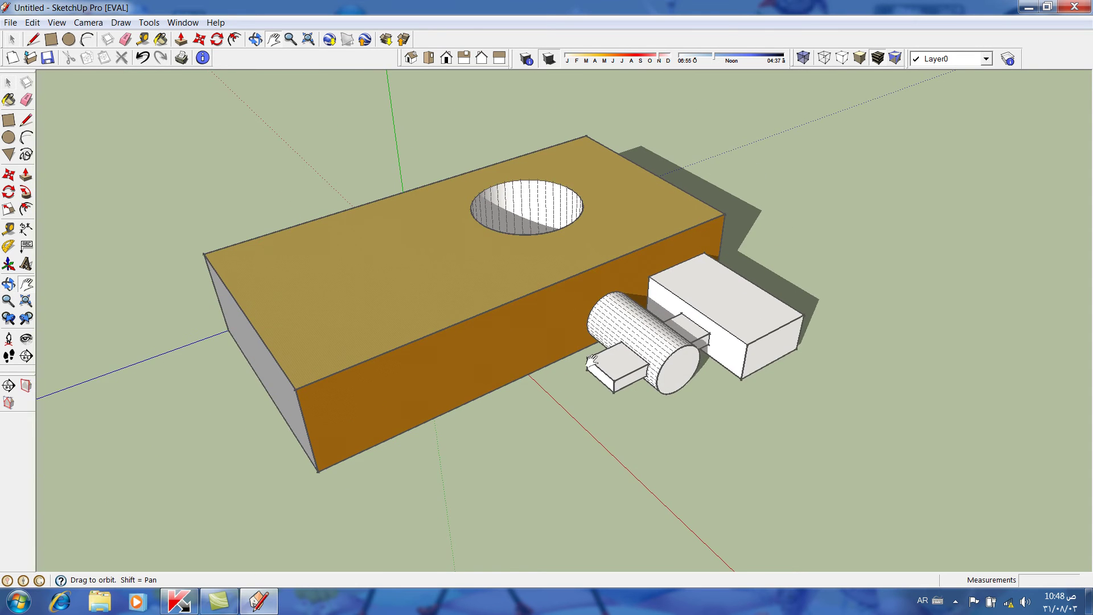
{"action": "scroll", "coordinate": [601, 366], "scroll_direction": "up", "scroll_amount": 3}
{"action": "scroll", "coordinate": [601, 366], "scroll_direction": "up", "scroll_amount": 3}
{"action": "scroll", "coordinate": [505, 286], "scroll_direction": "up", "scroll_amount": 2}
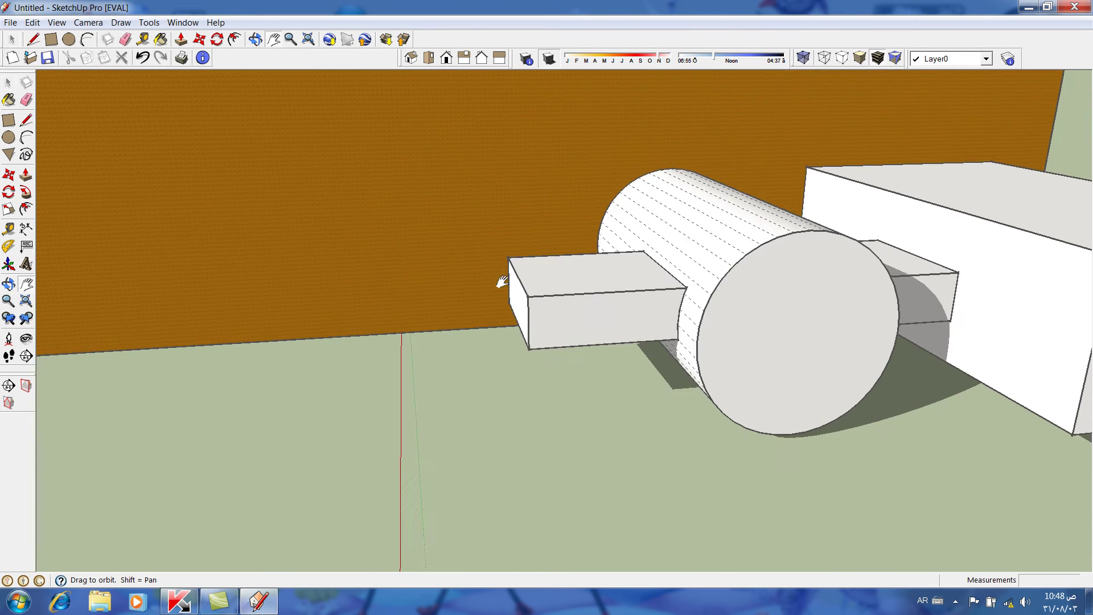
{"action": "scroll", "coordinate": [487, 270], "scroll_direction": "up", "scroll_amount": 3}
{"action": "scroll", "coordinate": [501, 285], "scroll_direction": "up", "scroll_amount": 2}
{"action": "scroll", "coordinate": [535, 305], "scroll_direction": "up", "scroll_amount": 2}
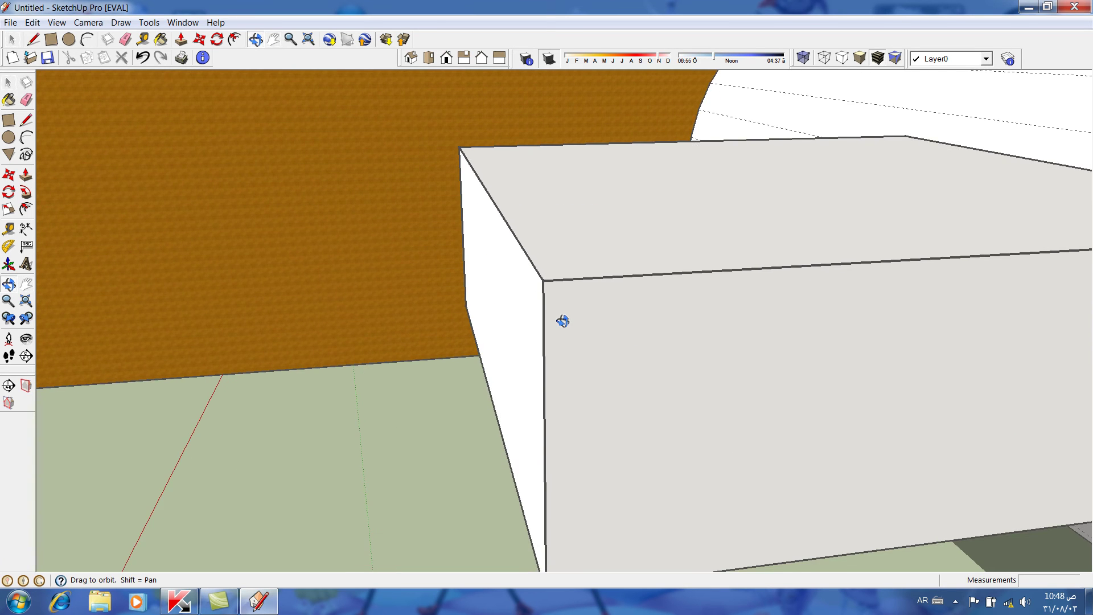
{"action": "scroll", "coordinate": [558, 285], "scroll_direction": "up", "scroll_amount": 3}
{"action": "scroll", "coordinate": [559, 274], "scroll_direction": "up", "scroll_amount": 2}
{"action": "middle_click_drag", "start_coordinate": [561, 305], "coordinate": [281, 230]}
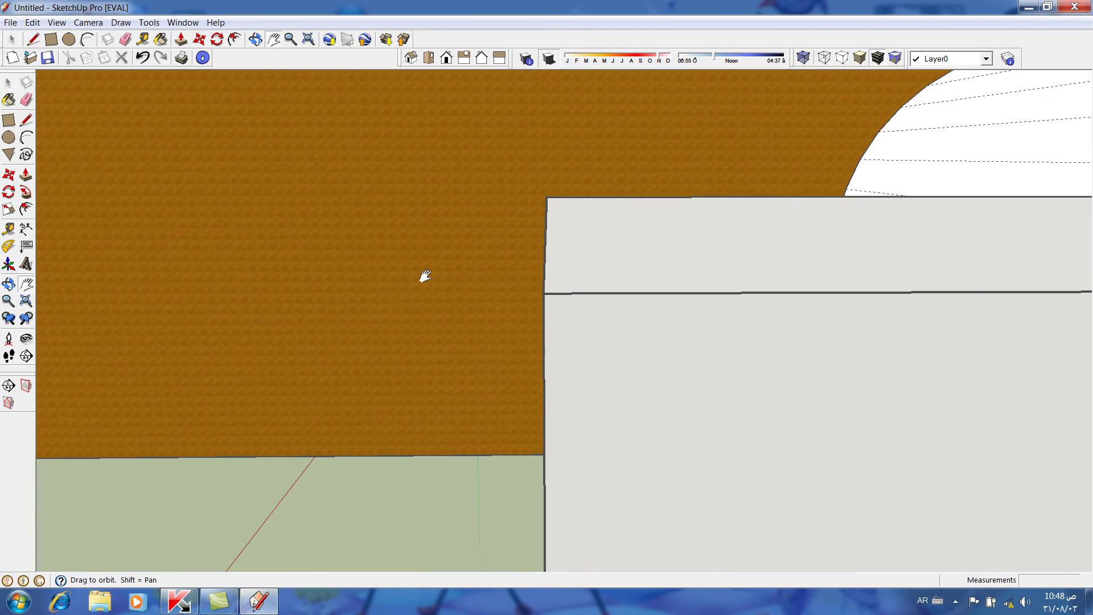
{"action": "scroll", "coordinate": [621, 333], "scroll_direction": "down", "scroll_amount": 2}
{"action": "scroll", "coordinate": [632, 365], "scroll_direction": "down", "scroll_amount": 2}
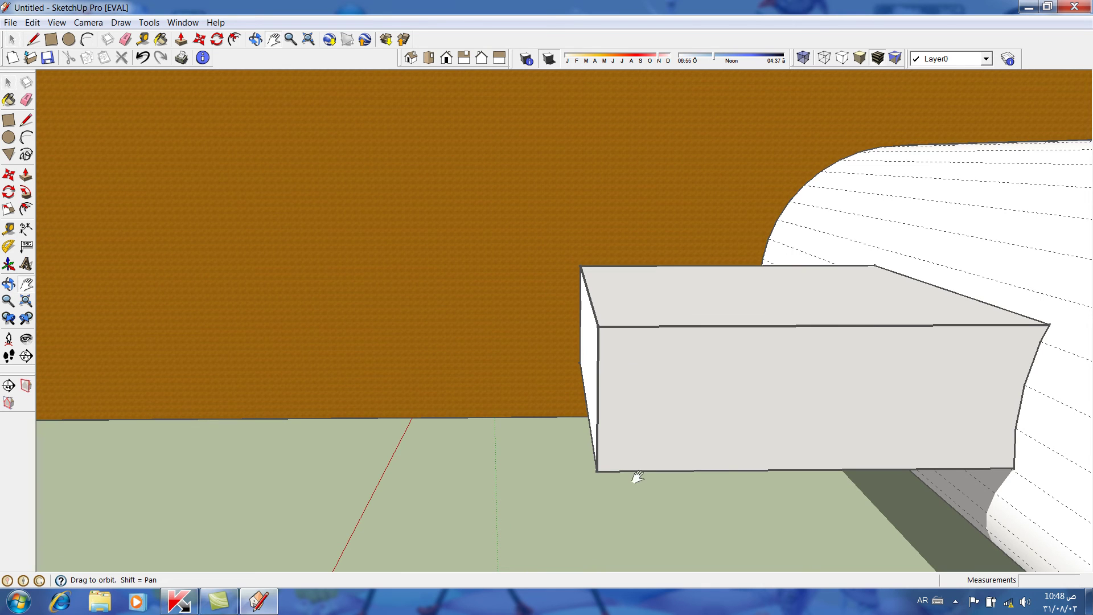
Centre the small box beside the cylinder and zoom in on it
{"action": "mouse_move", "coordinate": [616, 481]}
{"action": "middle_mouse_down", "text": "shift"}
{"action": "mouse_move", "coordinate": [388, 208]}
{"action": "mouse_move", "coordinate": [478, 280]}
{"action": "mouse_move", "coordinate": [757, 339]}
{"action": "mouse_move", "coordinate": [498, 315]}
{"action": "mouse_move", "coordinate": [487, 336]}
{"action": "middle_mouse_up", "text": "shift"}
{"action": "scroll", "coordinate": [393, 189], "scroll_direction": "down", "scroll_amount": 2}
{"action": "scroll", "coordinate": [397, 191], "scroll_direction": "down", "scroll_amount": 2}
{"action": "scroll", "coordinate": [806, 211], "scroll_direction": "up", "scroll_amount": 2}
{"action": "scroll", "coordinate": [792, 205], "scroll_direction": "up", "scroll_amount": 1}
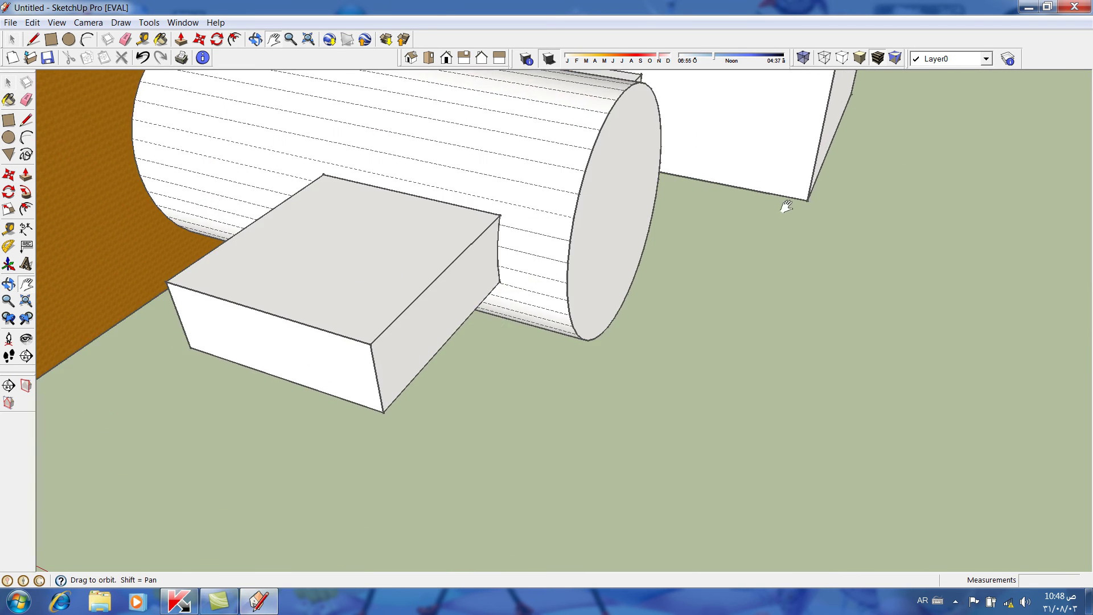
{"action": "scroll", "coordinate": [808, 206], "scroll_direction": "up", "scroll_amount": 2}
{"action": "scroll", "coordinate": [807, 206], "scroll_direction": "up", "scroll_amount": 1}
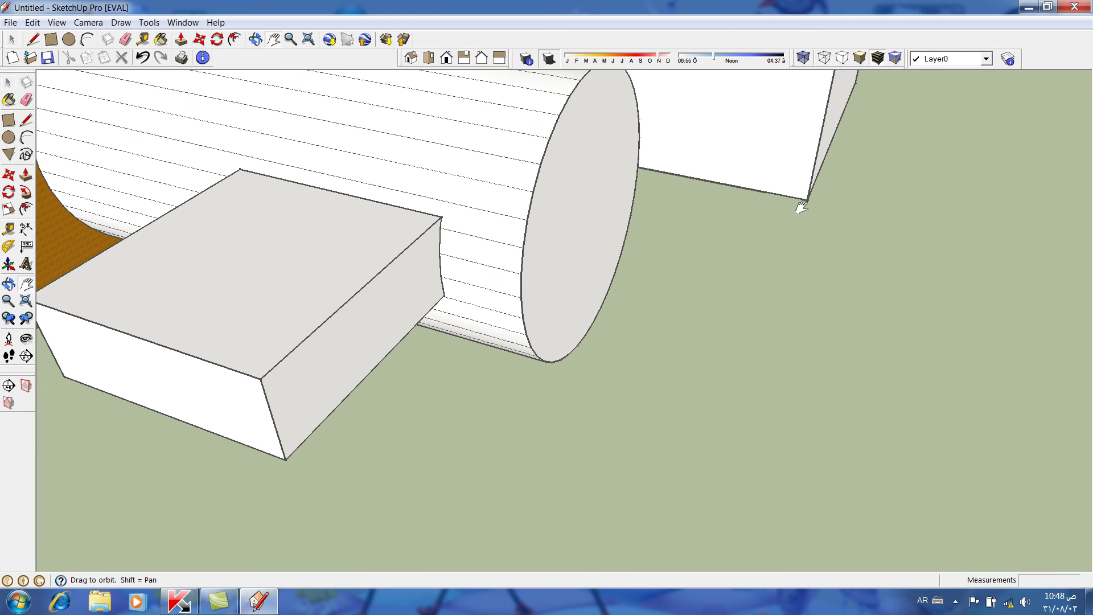
Zoom in closely on the white box's lower corner, then exit the Zoom tool
{"action": "left_click", "coordinate": [290, 40]}
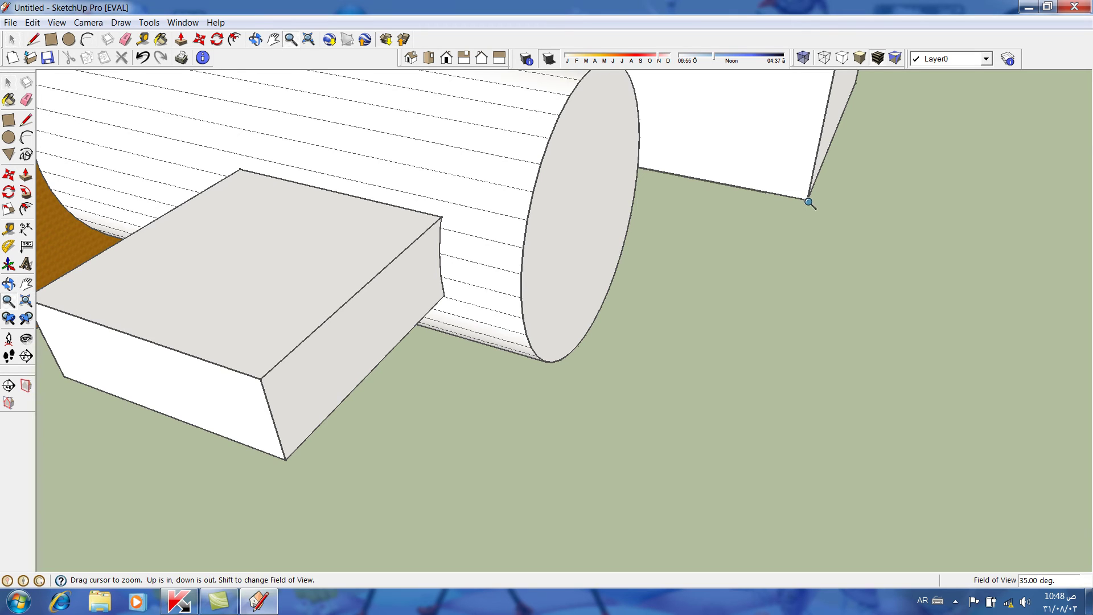
{"action": "scroll", "coordinate": [562, 319], "scroll_direction": "up", "scroll_amount": 1}
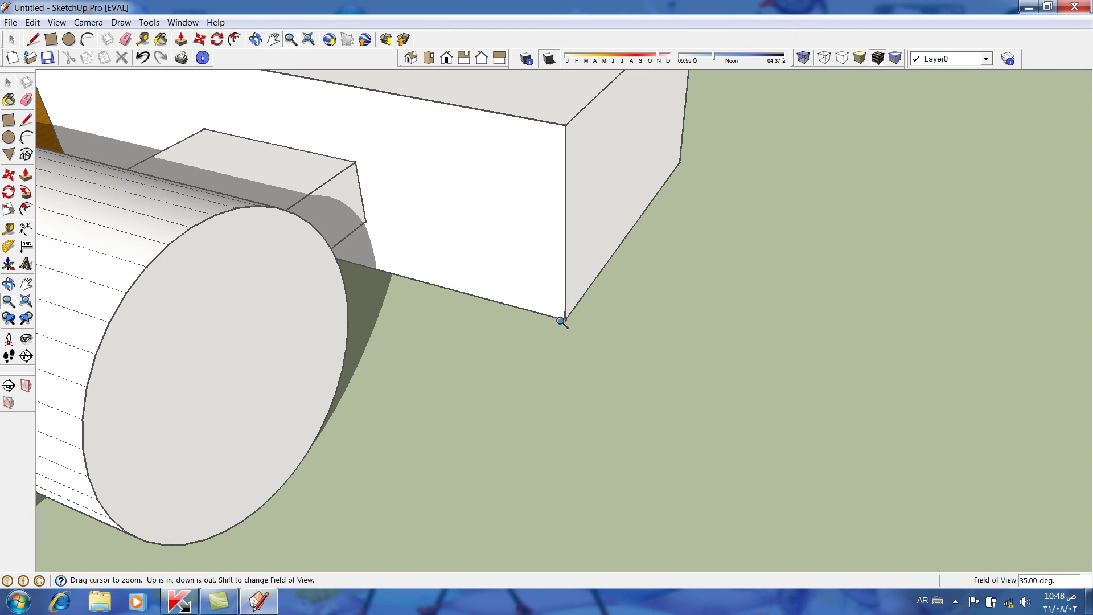
{"action": "scroll", "coordinate": [562, 321], "scroll_direction": "up", "scroll_amount": 2}
{"action": "scroll", "coordinate": [563, 321], "scroll_direction": "up", "scroll_amount": 2}
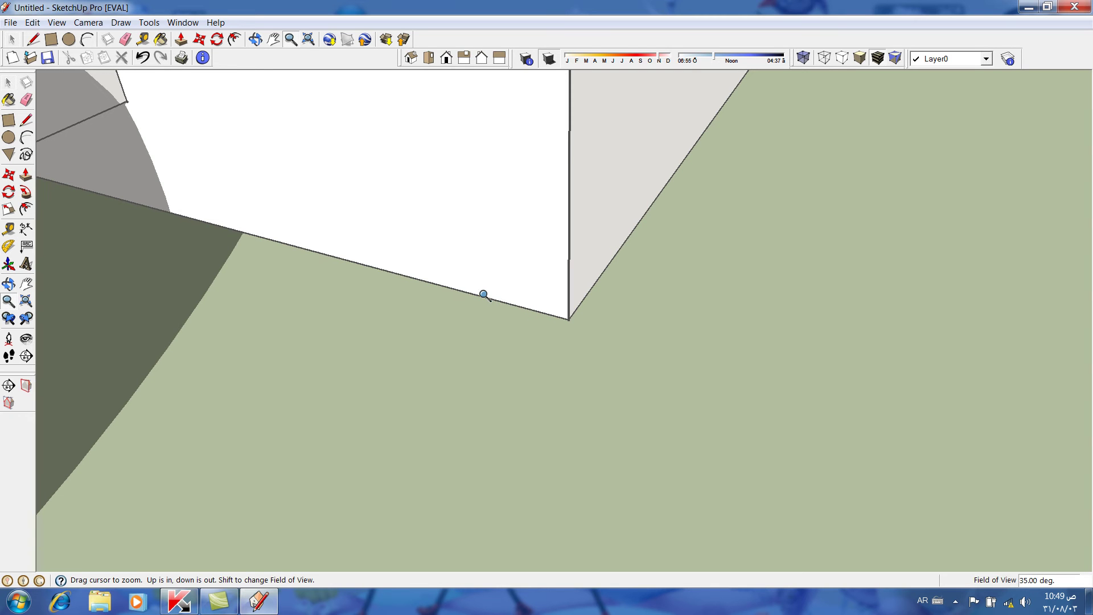
{"action": "right_click", "coordinate": [776, 155]}
{"action": "left_click", "coordinate": [808, 164]}
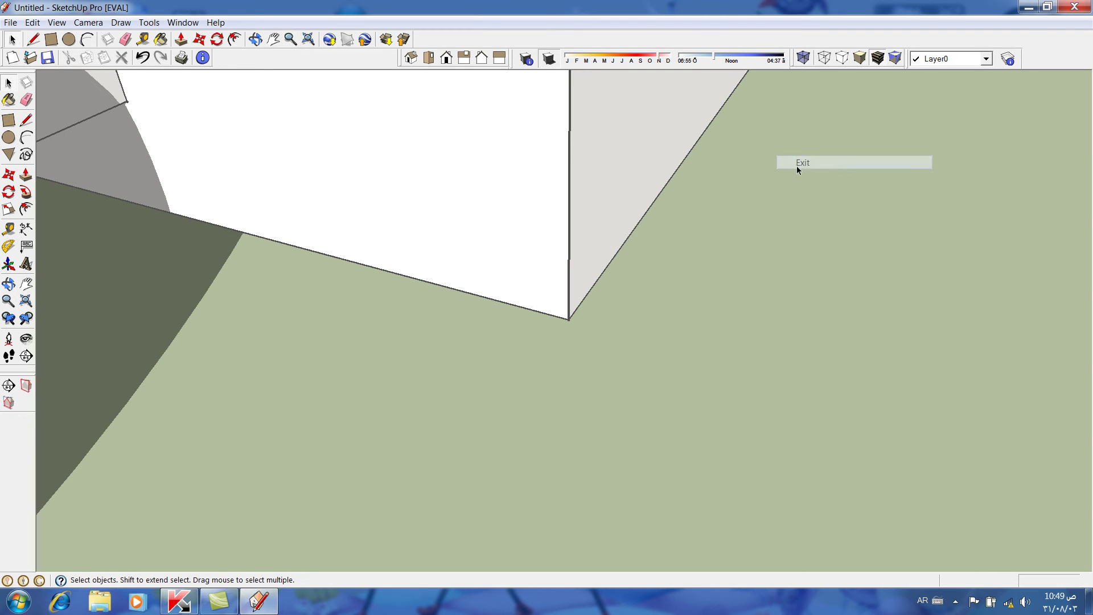
{"action": "scroll", "coordinate": [643, 155], "scroll_direction": "down", "scroll_amount": 3}
{"action": "scroll", "coordinate": [648, 171], "scroll_direction": "down", "scroll_amount": 2}
Zoom out, set the face style to X-ray, and orbit to see the whole holed block
{"action": "scroll", "coordinate": [648, 175], "scroll_direction": "down", "scroll_amount": 1}
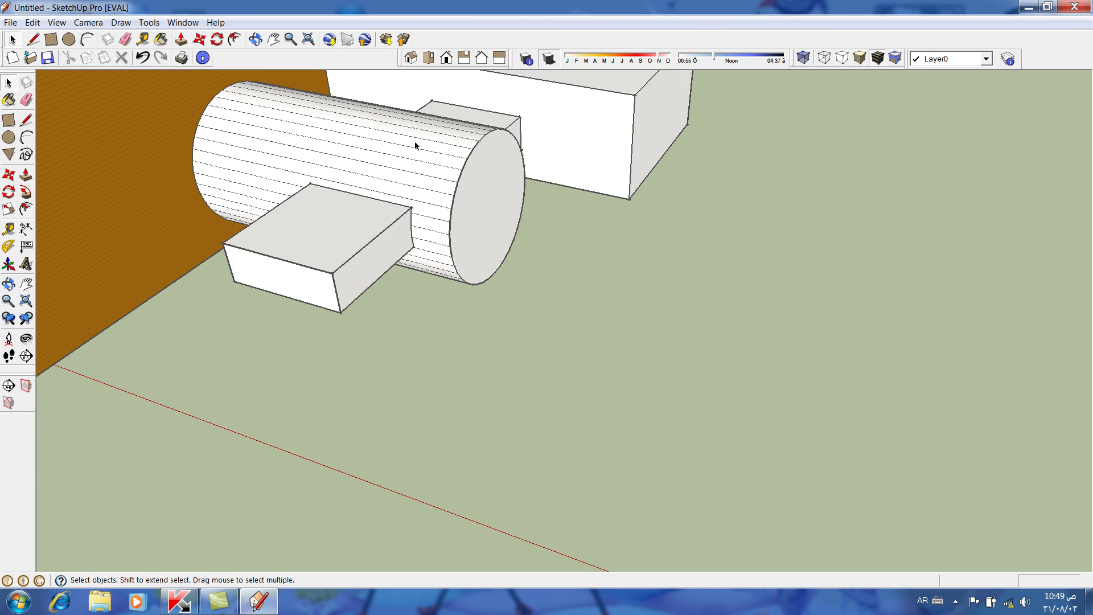
{"action": "scroll", "coordinate": [428, 174], "scroll_direction": "down", "scroll_amount": 2}
{"action": "scroll", "coordinate": [429, 173], "scroll_direction": "down", "scroll_amount": 1}
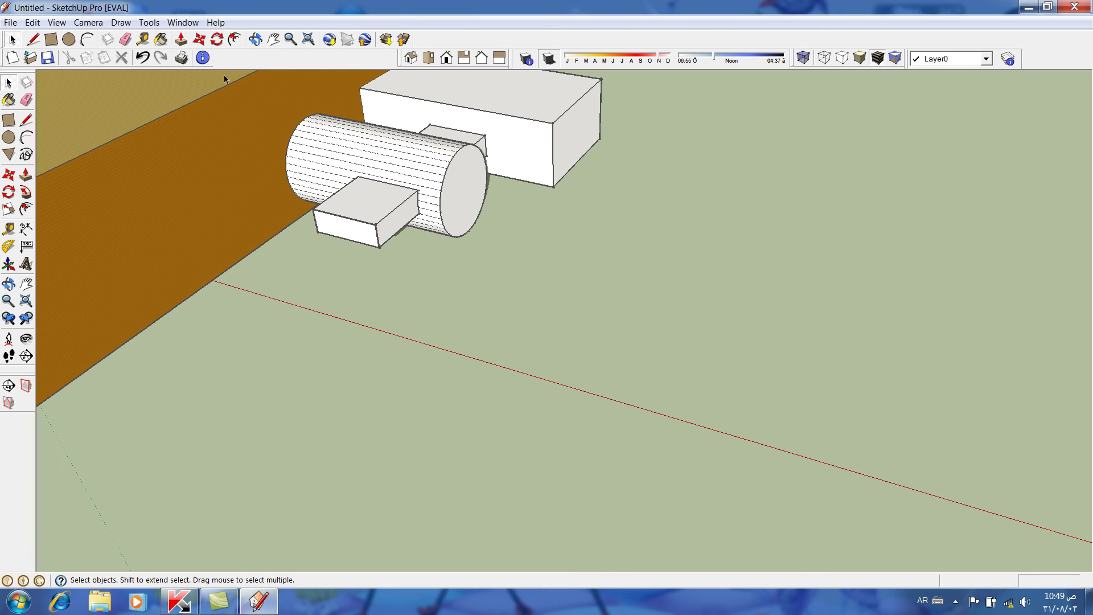
{"action": "left_click", "coordinate": [57, 23]}
{"action": "mouse_move", "coordinate": [84, 188]}
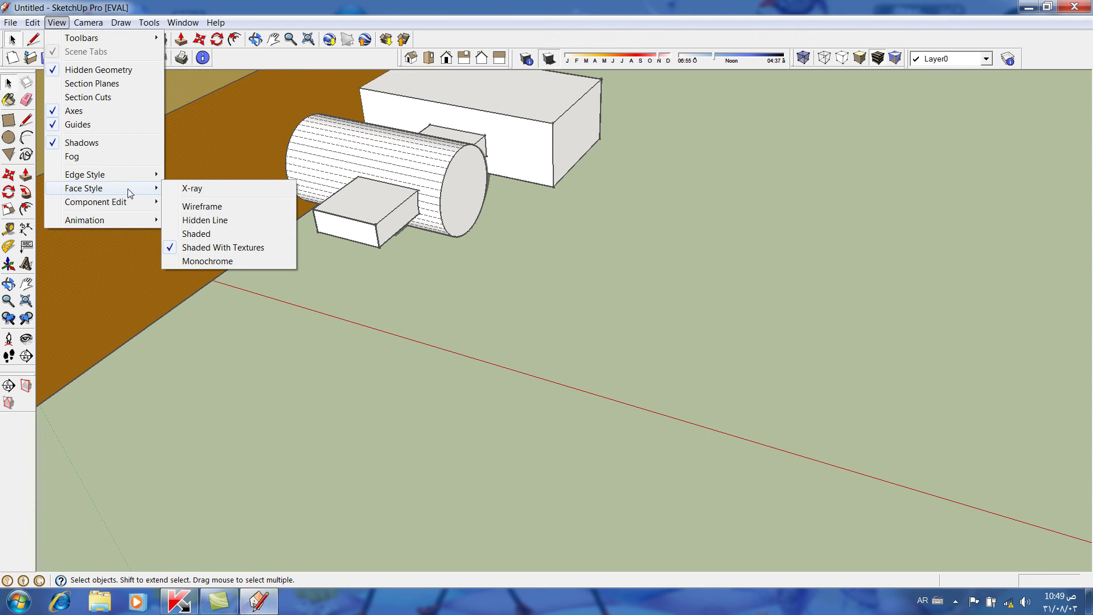
{"action": "left_click", "coordinate": [201, 189]}
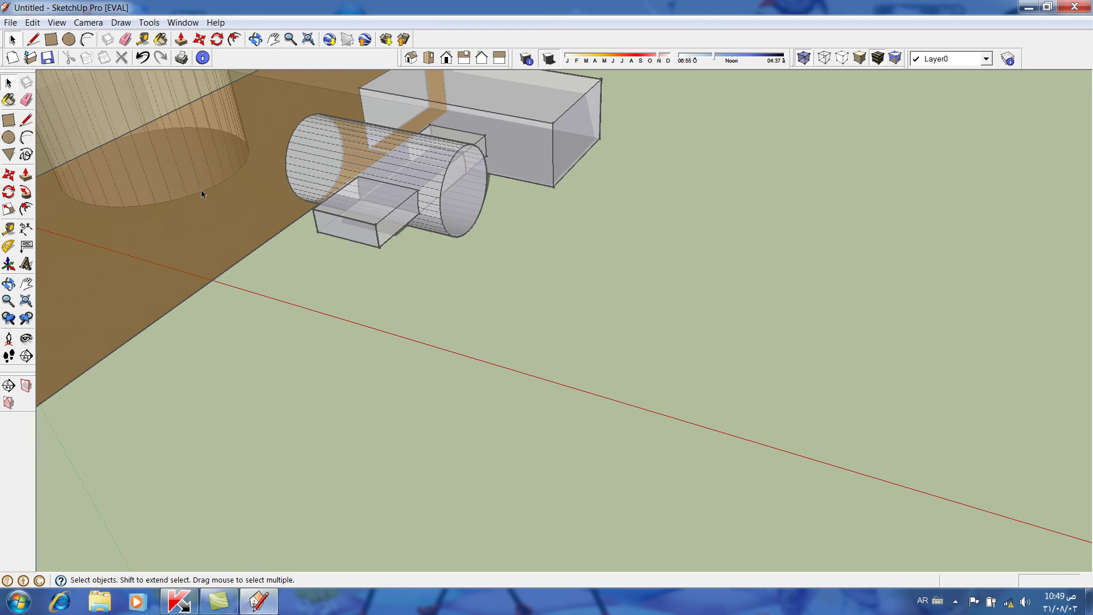
{"action": "mouse_move", "coordinate": [201, 190]}
{"action": "middle_mouse_down"}
{"action": "mouse_move", "coordinate": [308, 222]}
{"action": "mouse_move", "coordinate": [139, 247]}
{"action": "middle_mouse_up"}
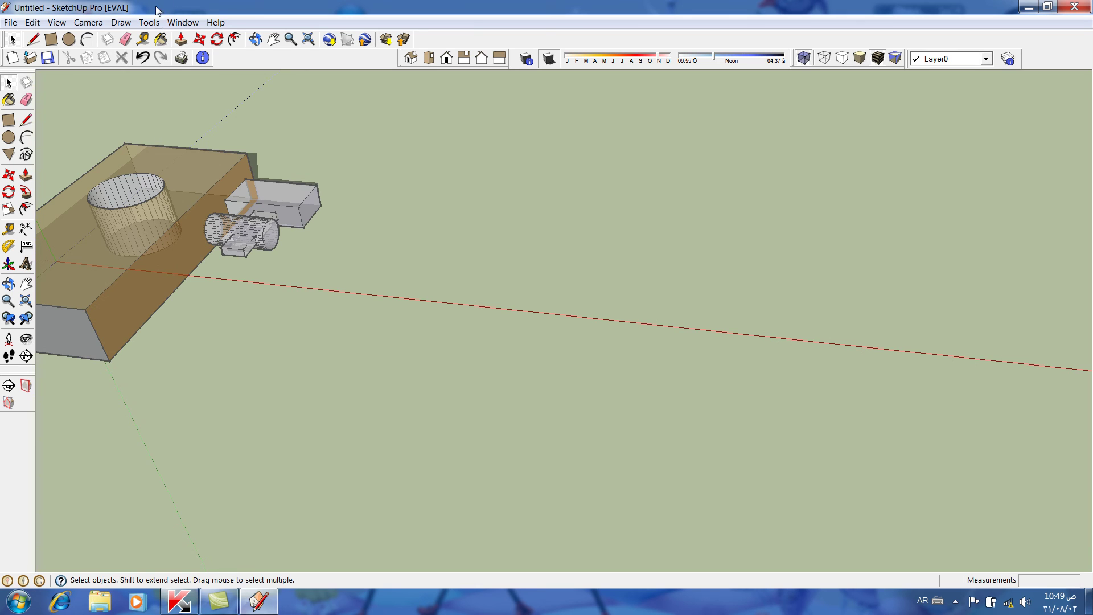
Turn X-ray off and pan the model into the centre of the view
{"action": "left_click", "coordinate": [806, 59]}
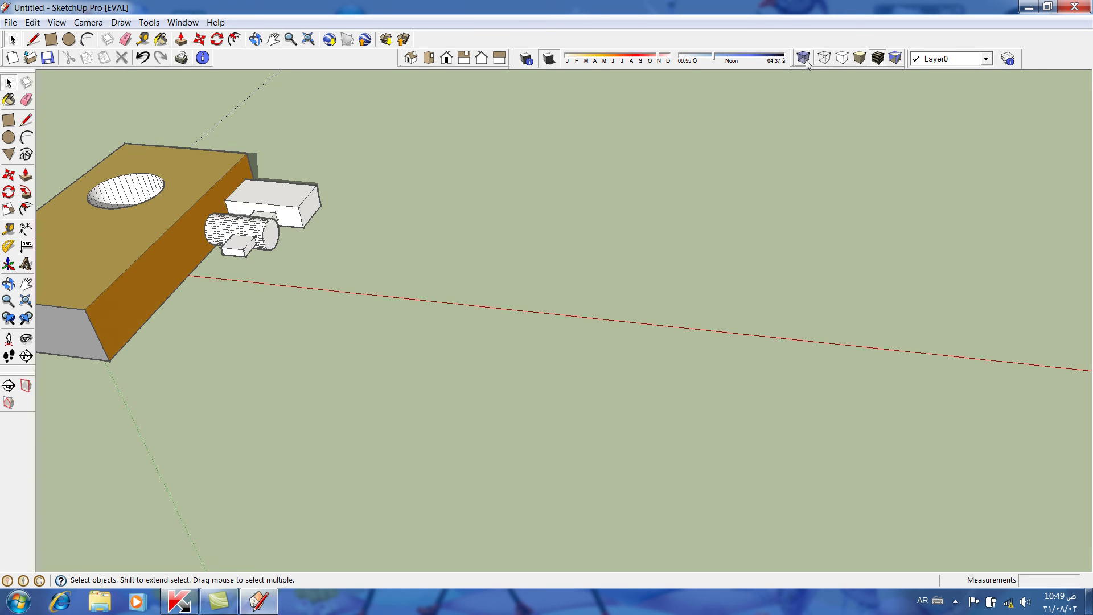
{"action": "left_click", "coordinate": [274, 39]}
{"action": "left_click_drag", "start_coordinate": [155, 199], "coordinate": [466, 214]}
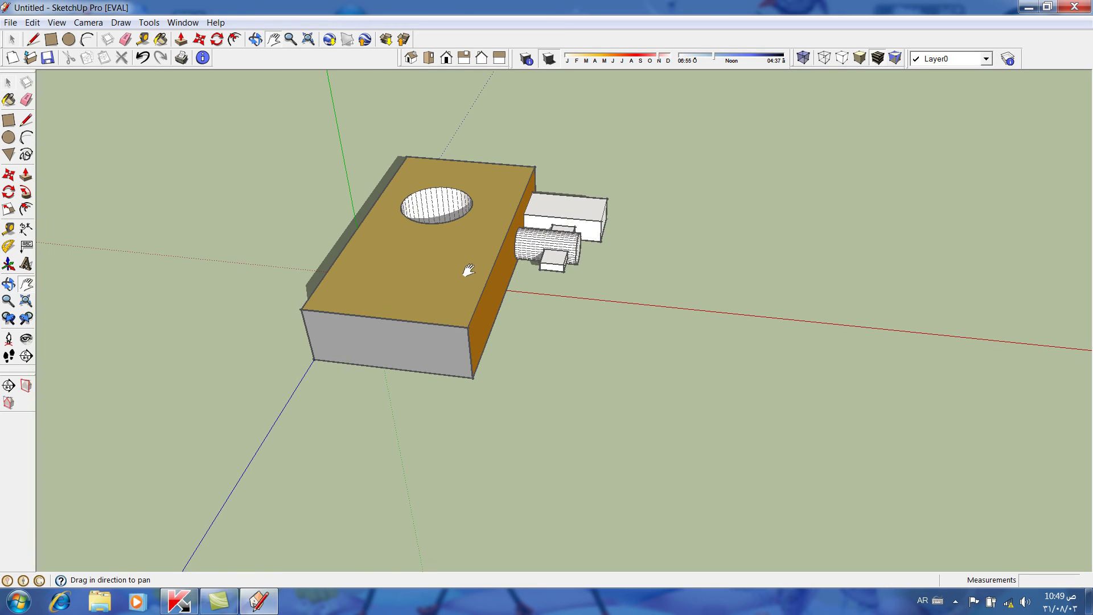
{"action": "scroll", "coordinate": [466, 266], "scroll_direction": "up", "scroll_amount": 2}
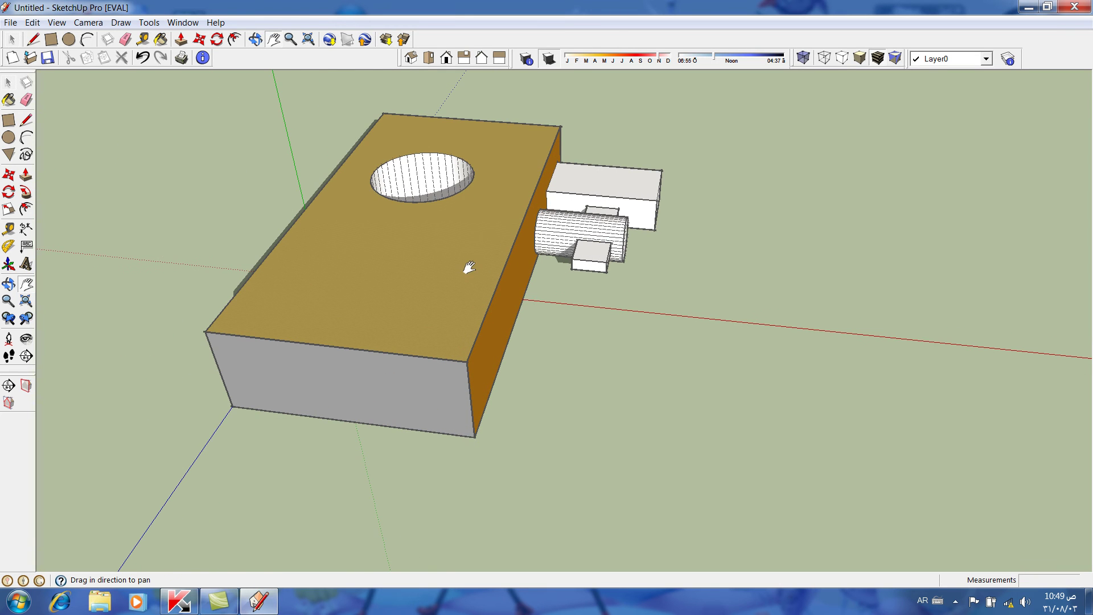
Cycle through Wireframe, Hidden Line, Shaded and Shaded With Textures, ending on Monochrome
{"action": "left_click", "coordinate": [829, 62]}
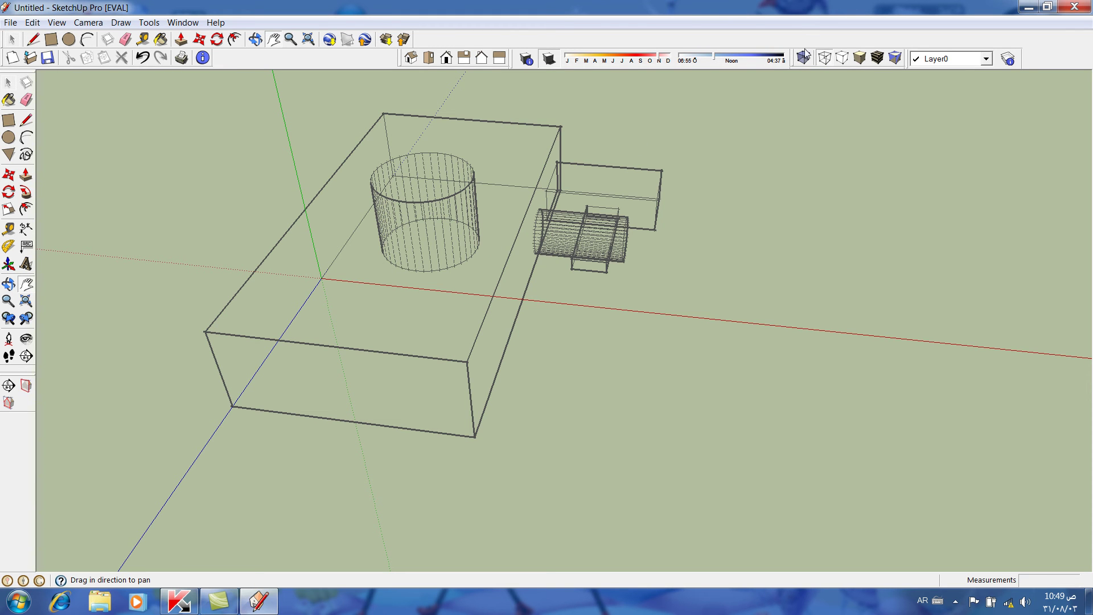
{"action": "left_click", "coordinate": [843, 62]}
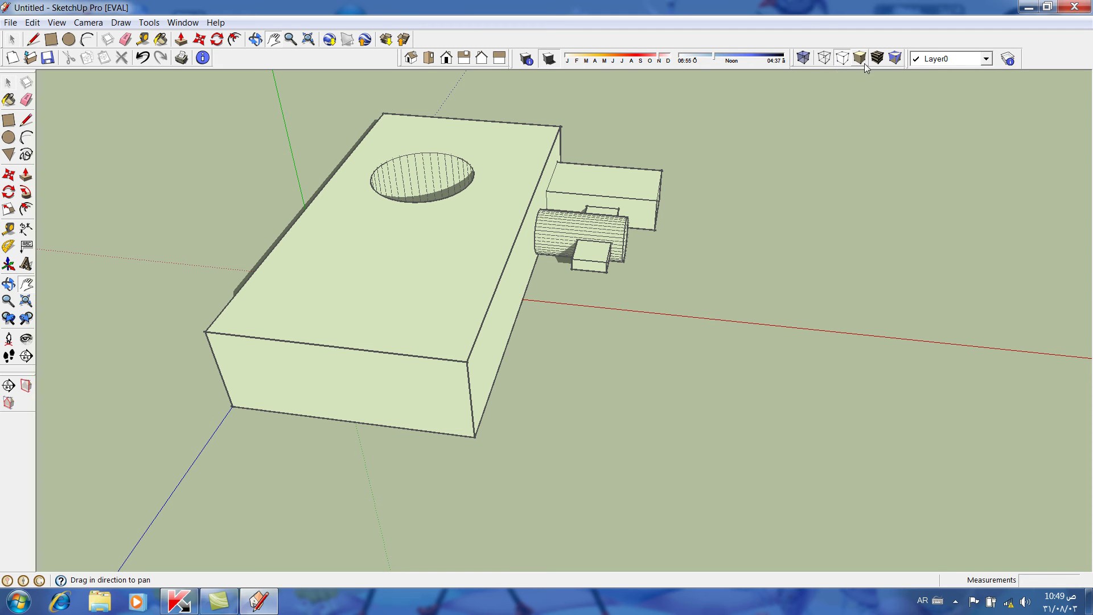
{"action": "left_click", "coordinate": [861, 58]}
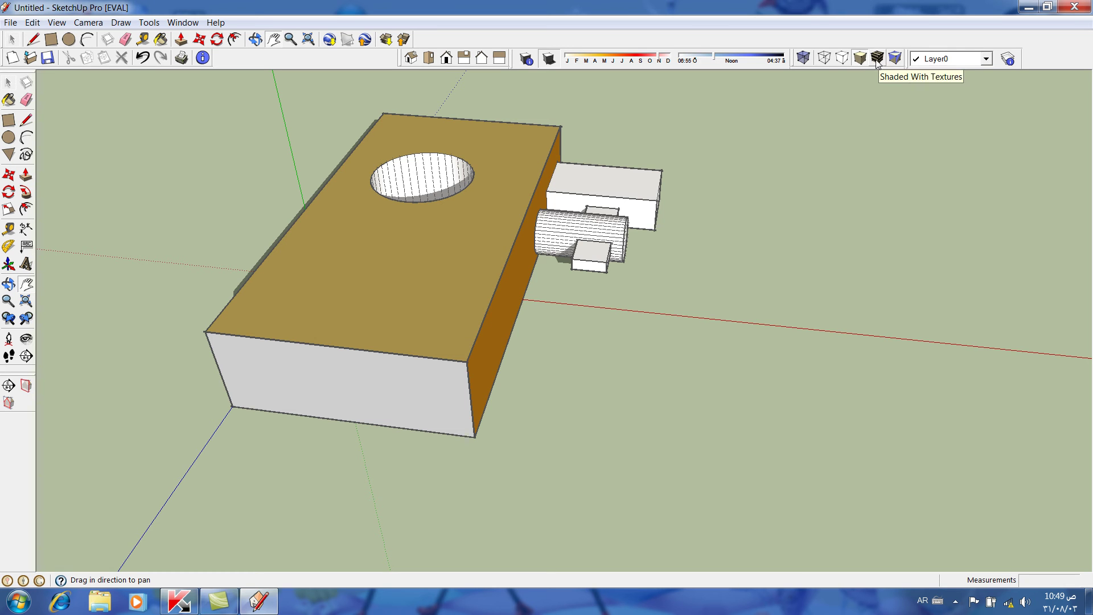
{"action": "left_click", "coordinate": [877, 59]}
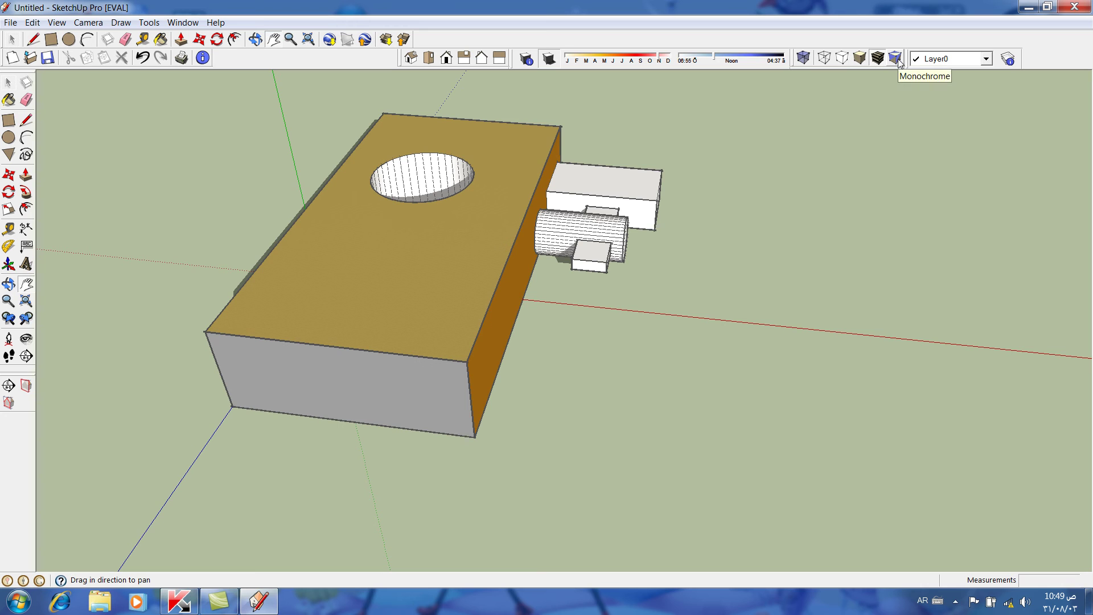
{"action": "left_click", "coordinate": [897, 58]}
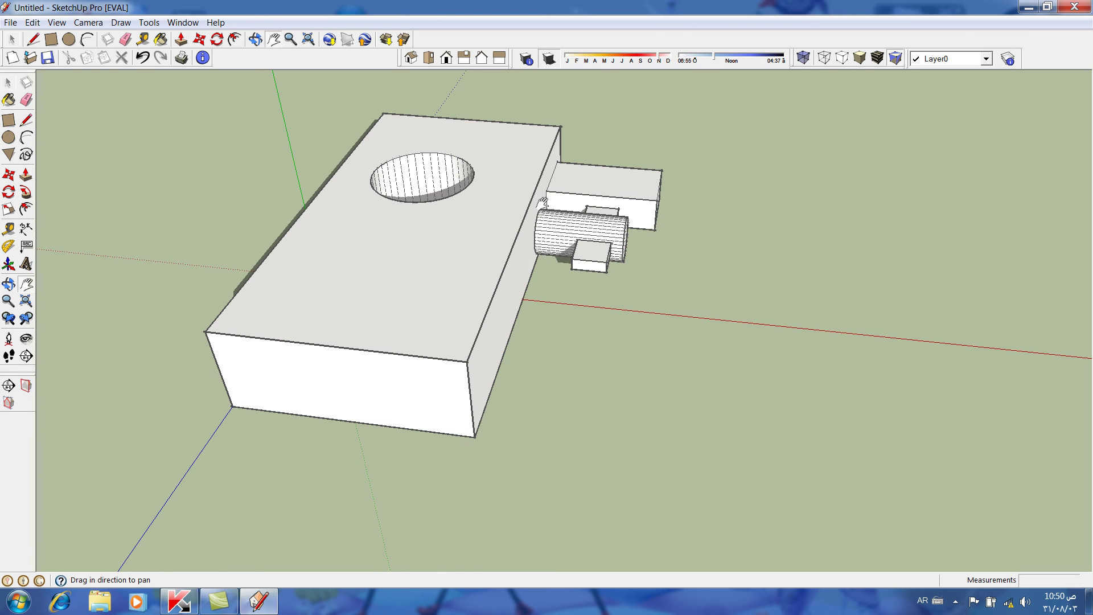
Exit the Pan tool and bring up the View menu's Component Edit options
{"action": "scroll", "coordinate": [542, 202], "scroll_direction": "up", "scroll_amount": 1}
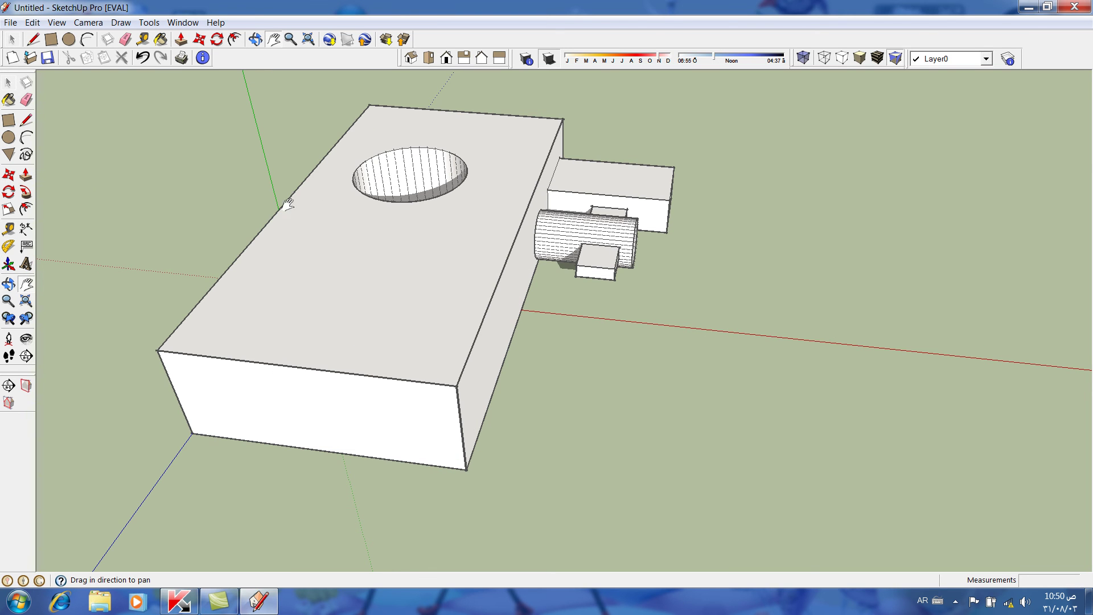
{"action": "right_click", "coordinate": [144, 149]}
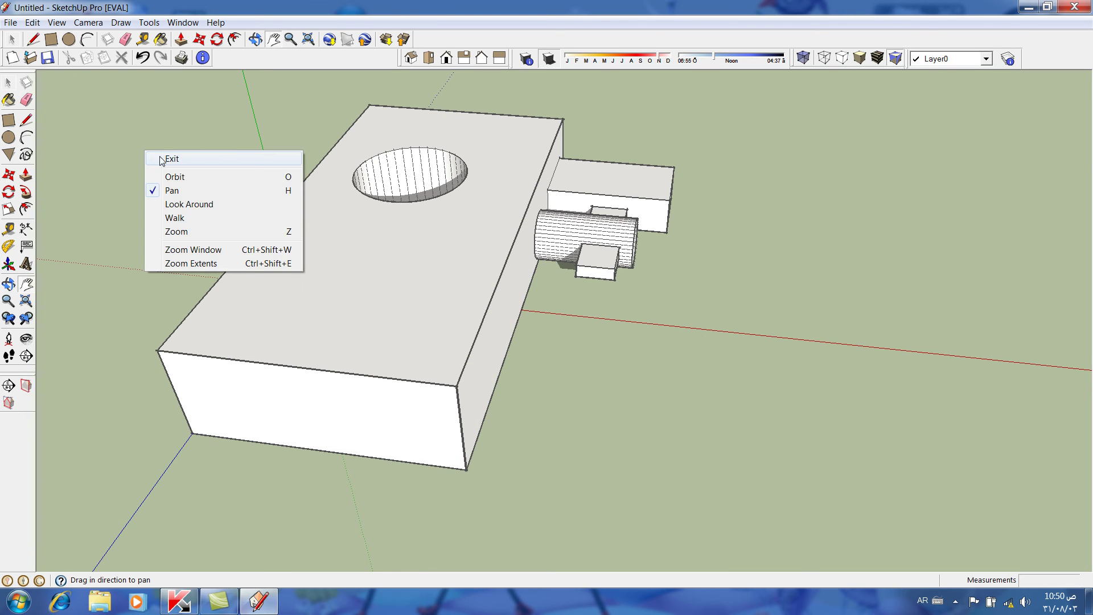
{"action": "left_click", "coordinate": [161, 160]}
{"action": "left_click", "coordinate": [57, 22]}
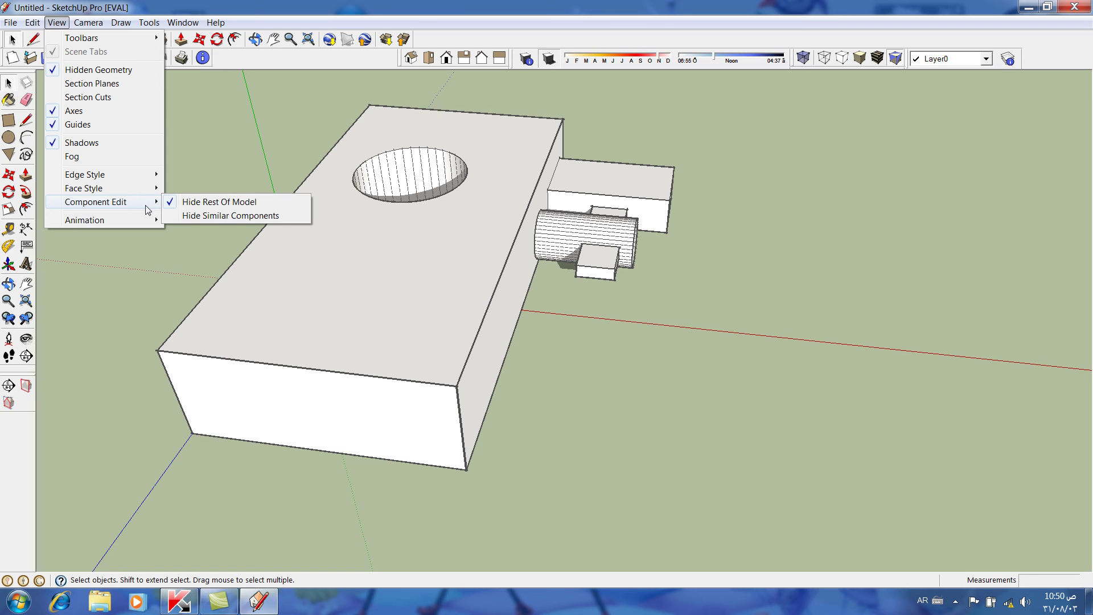
Turn off Hide Rest Of Model and turn on Hide Similar Components
{"action": "left_click", "coordinate": [231, 205]}
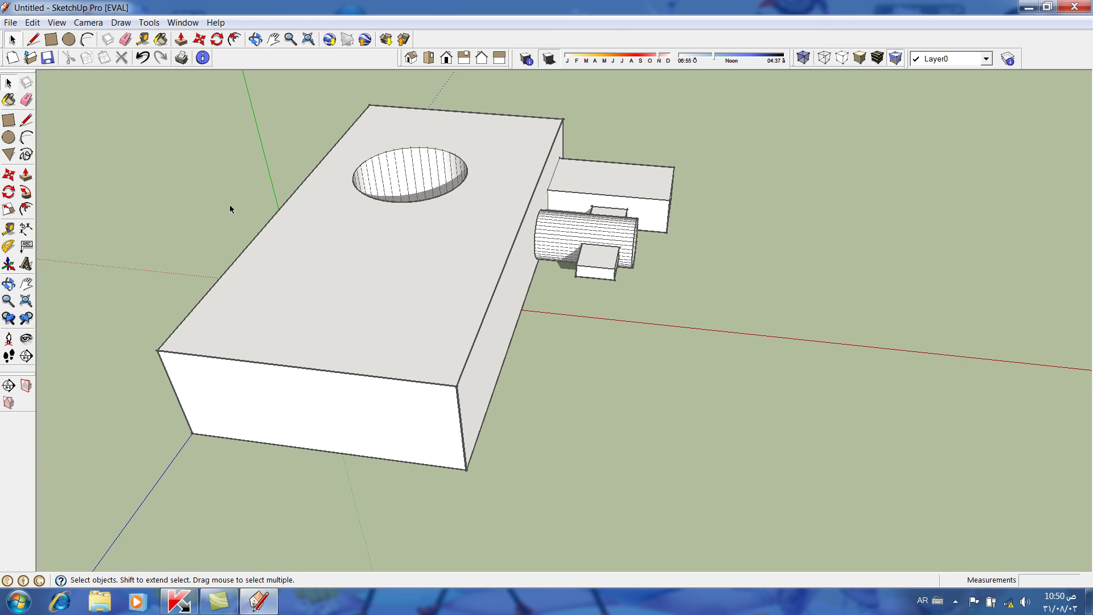
{"action": "left_click", "coordinate": [56, 23]}
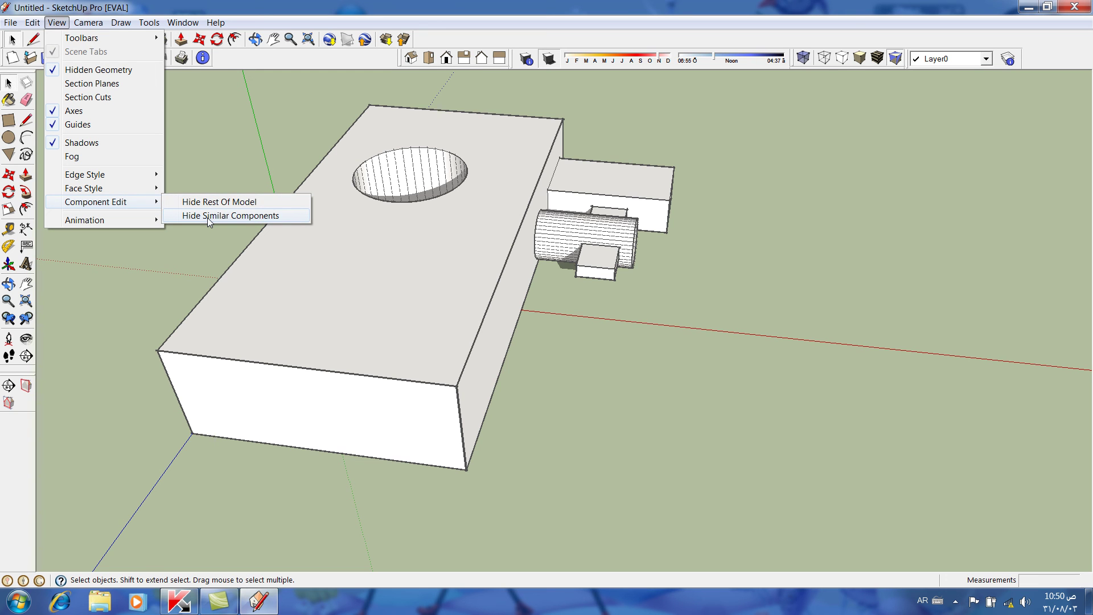
{"action": "left_click", "coordinate": [208, 216]}
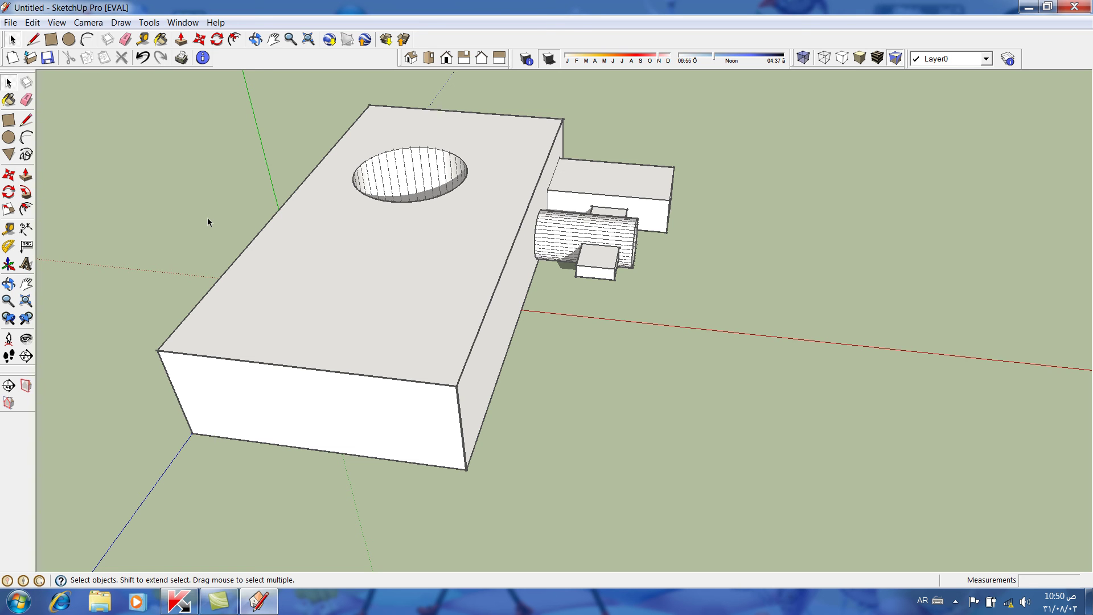
Select the top and front faces of the block
{"action": "scroll", "coordinate": [395, 271], "scroll_direction": "down", "scroll_amount": 2}
{"action": "scroll", "coordinate": [453, 299], "scroll_direction": "down", "scroll_amount": 1}
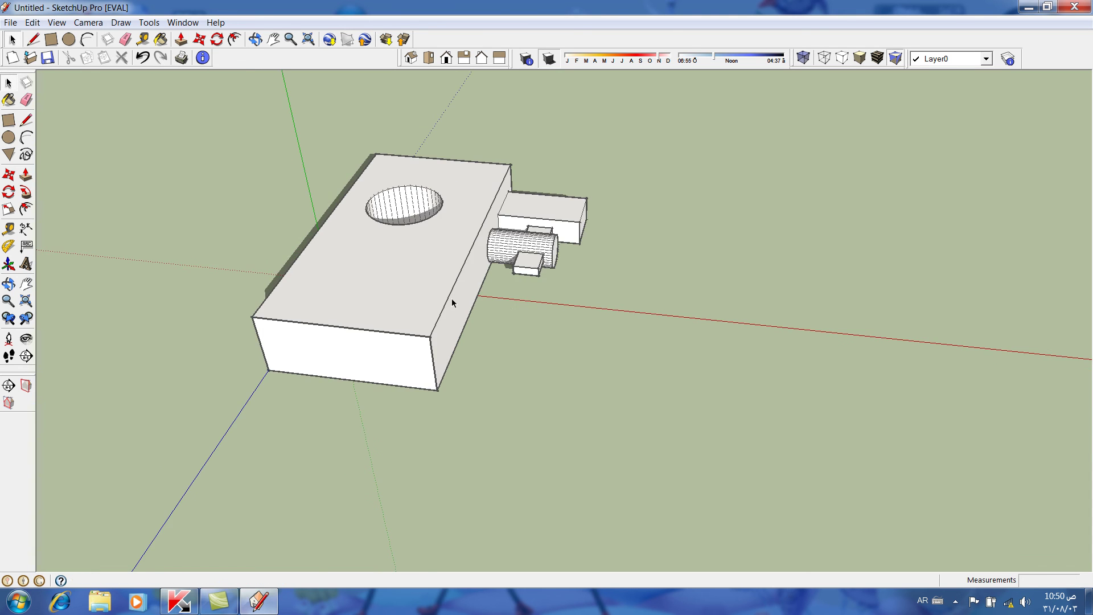
{"action": "scroll", "coordinate": [396, 287], "scroll_direction": "up", "scroll_amount": 4}
{"action": "left_click", "coordinate": [269, 293]}
{"action": "left_click", "coordinate": [199, 444]}
Turn Hide Rest Of Model on and Hide Similar Components off, then recheck Component Edit
{"action": "left_click", "coordinate": [56, 23]}
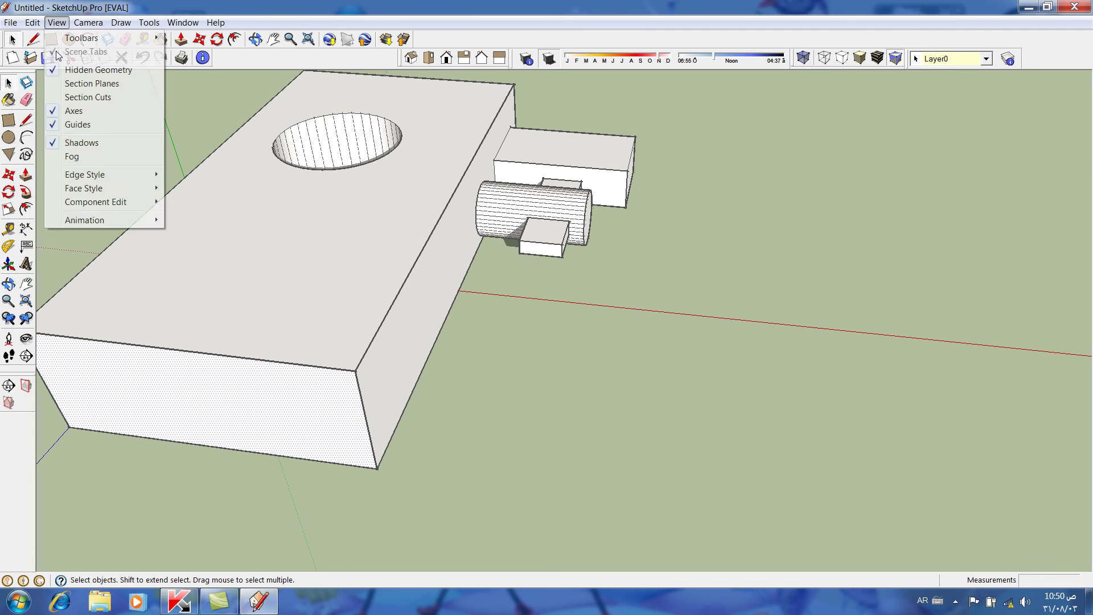
{"action": "mouse_move", "coordinate": [96, 202]}
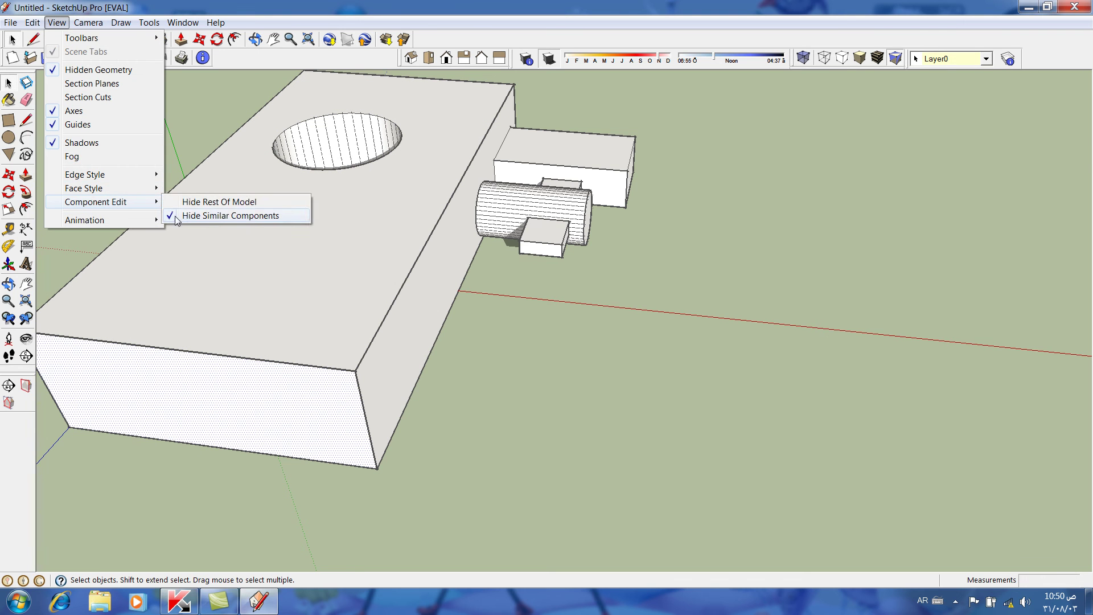
{"action": "left_click", "coordinate": [175, 203]}
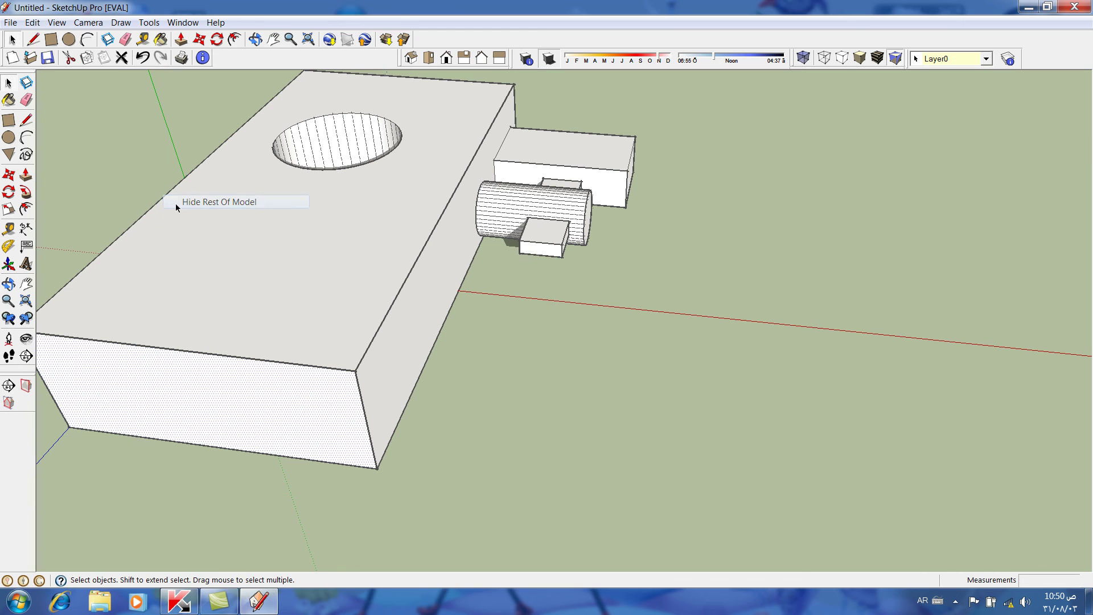
{"action": "left_click", "coordinate": [59, 25]}
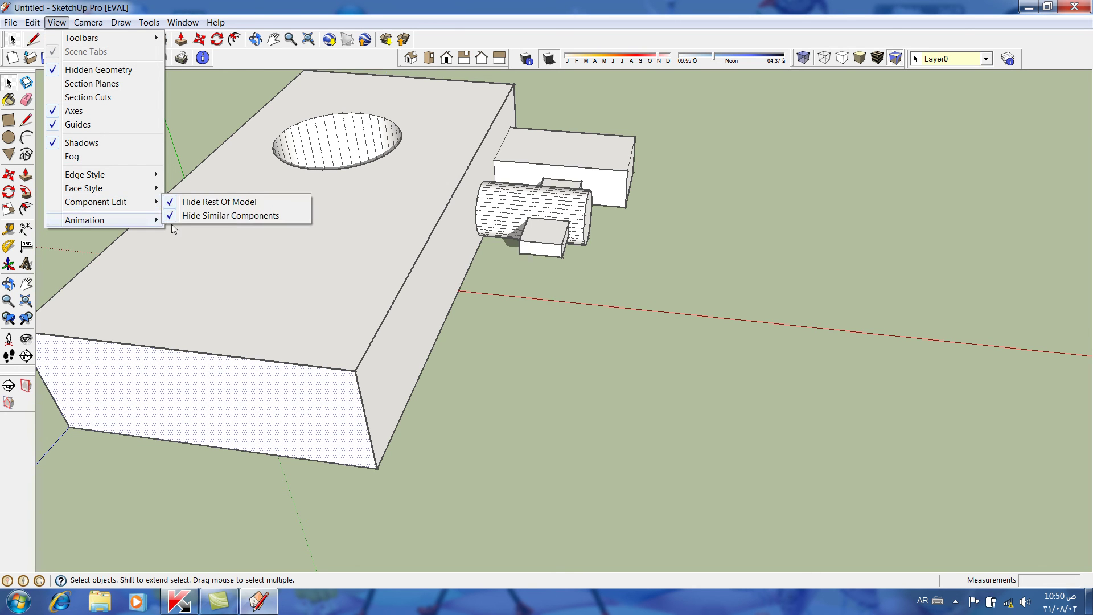
{"action": "left_click", "coordinate": [171, 216]}
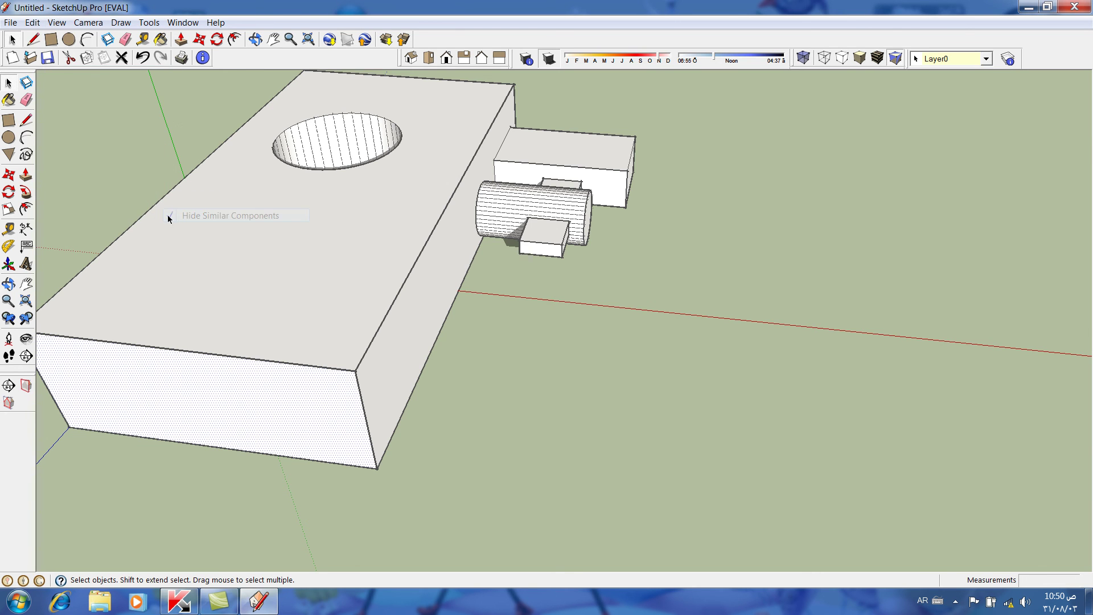
{"action": "left_click", "coordinate": [60, 26]}
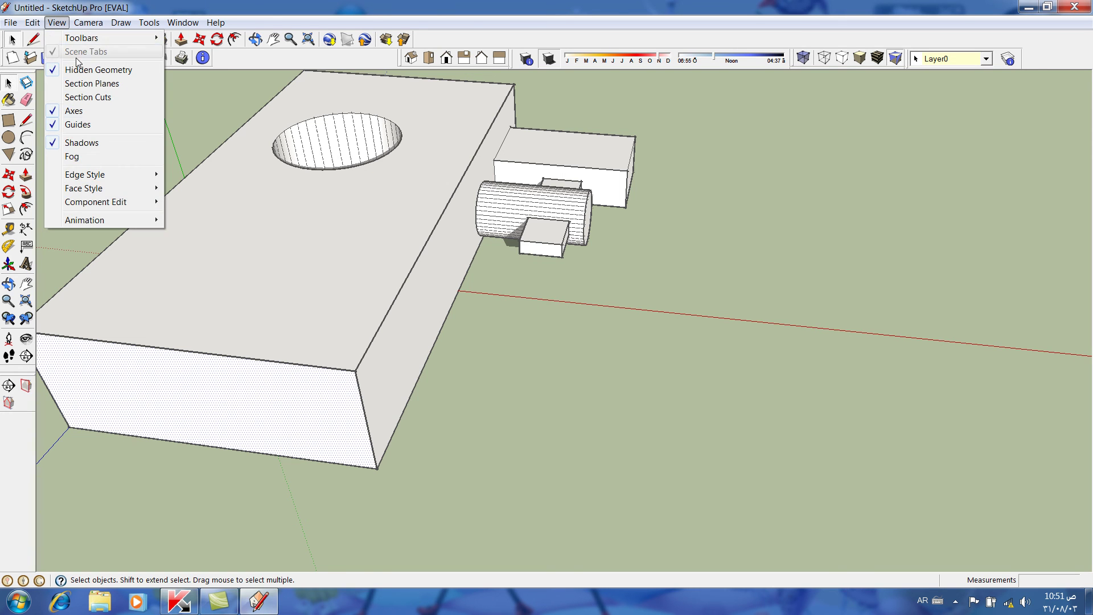